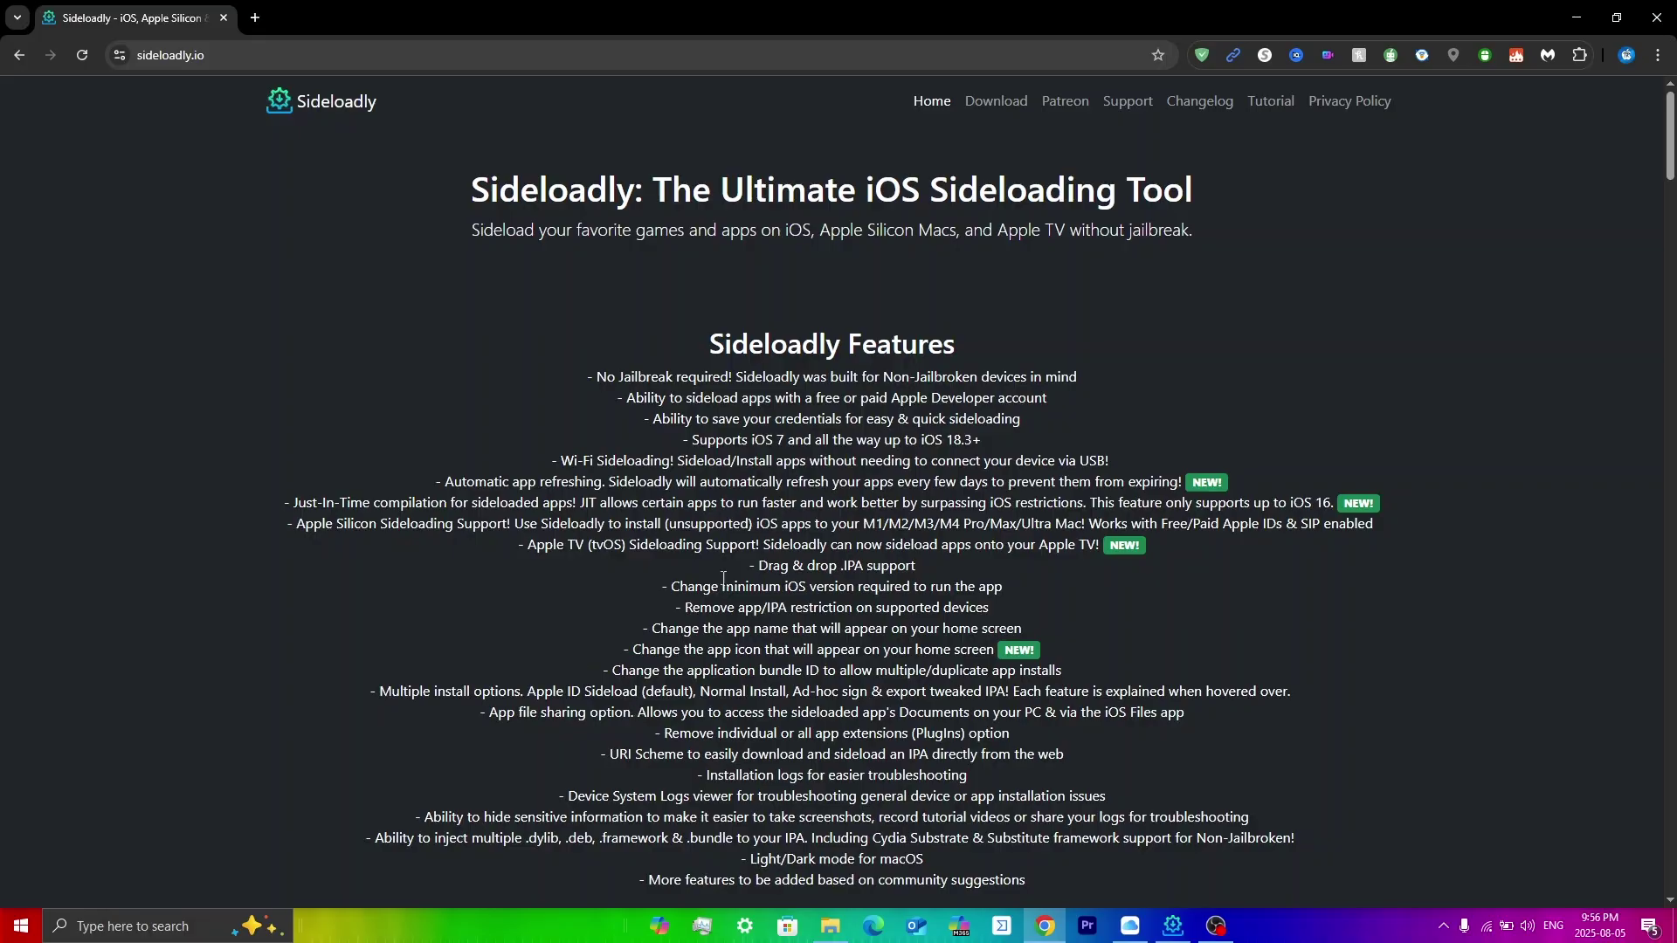
# Download the 64-bit Windows Sideloadly installer from the Sideloadly website
pyautogui.click(997, 100)
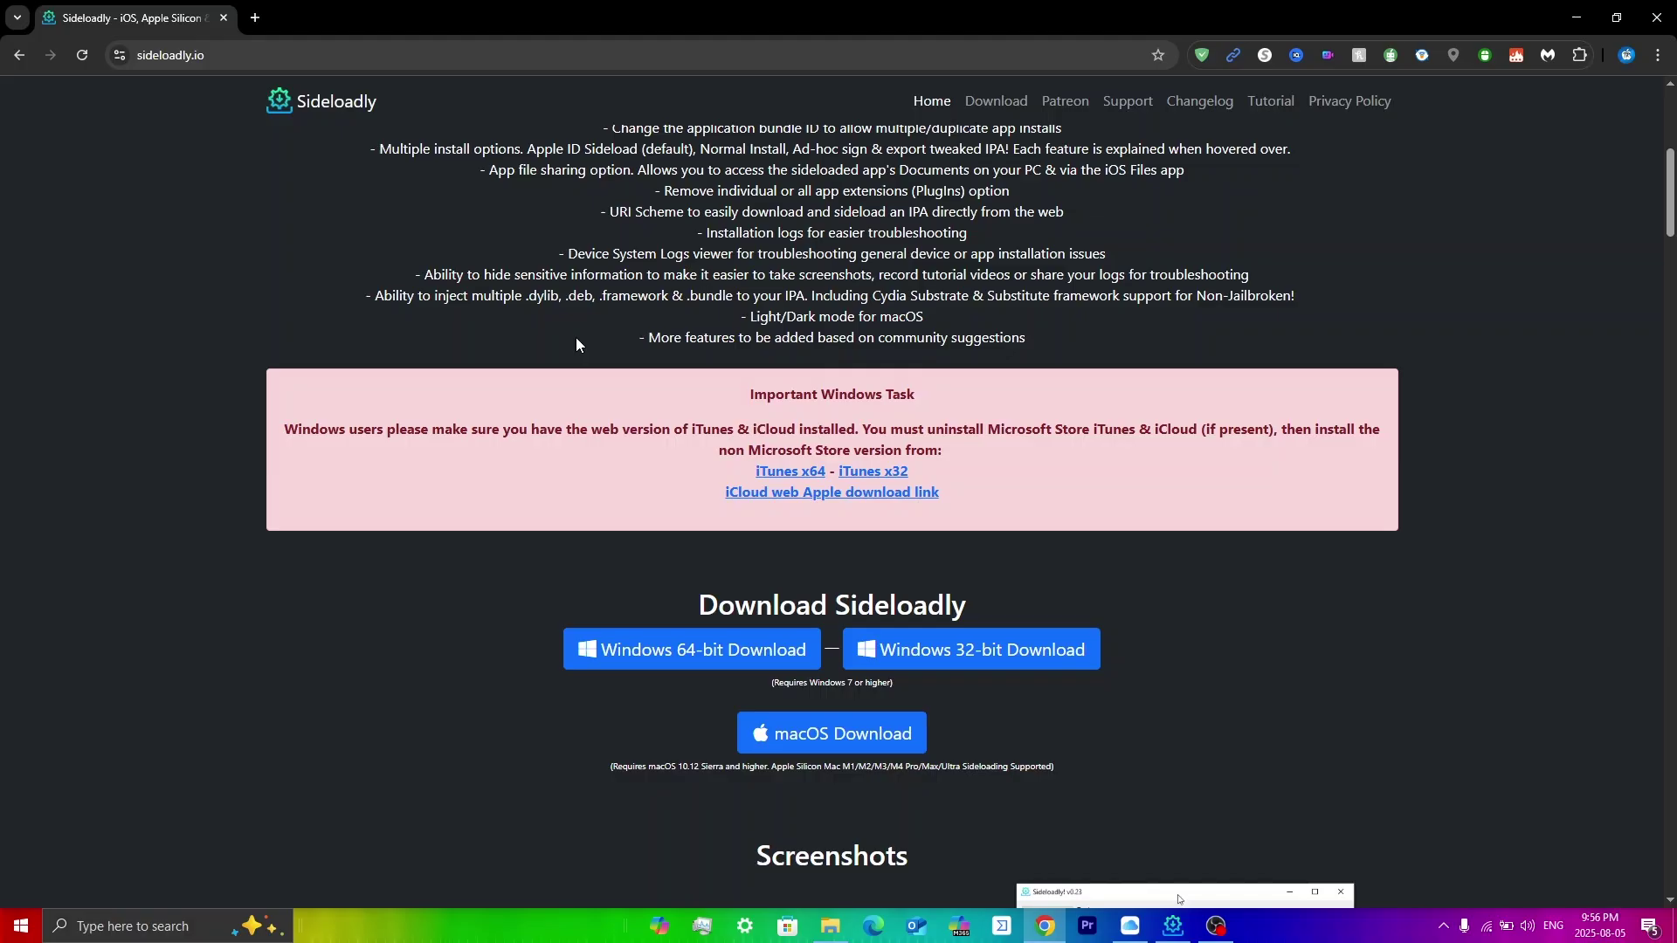
pyautogui.click(696, 651)
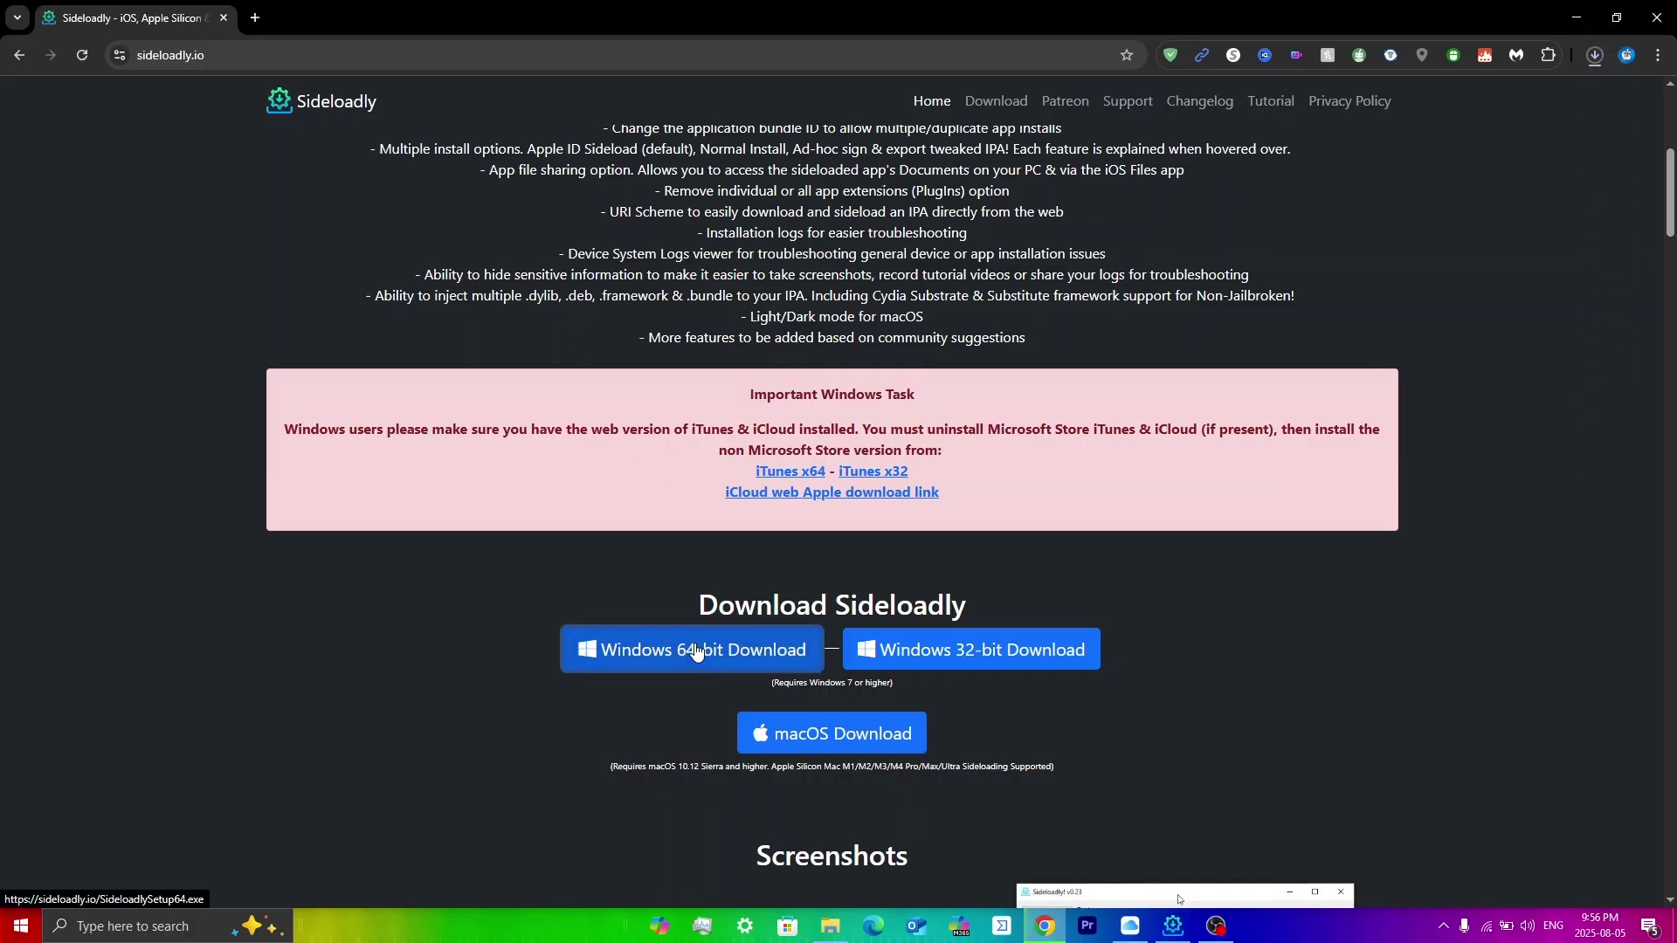
pyautogui.click(1595, 55)
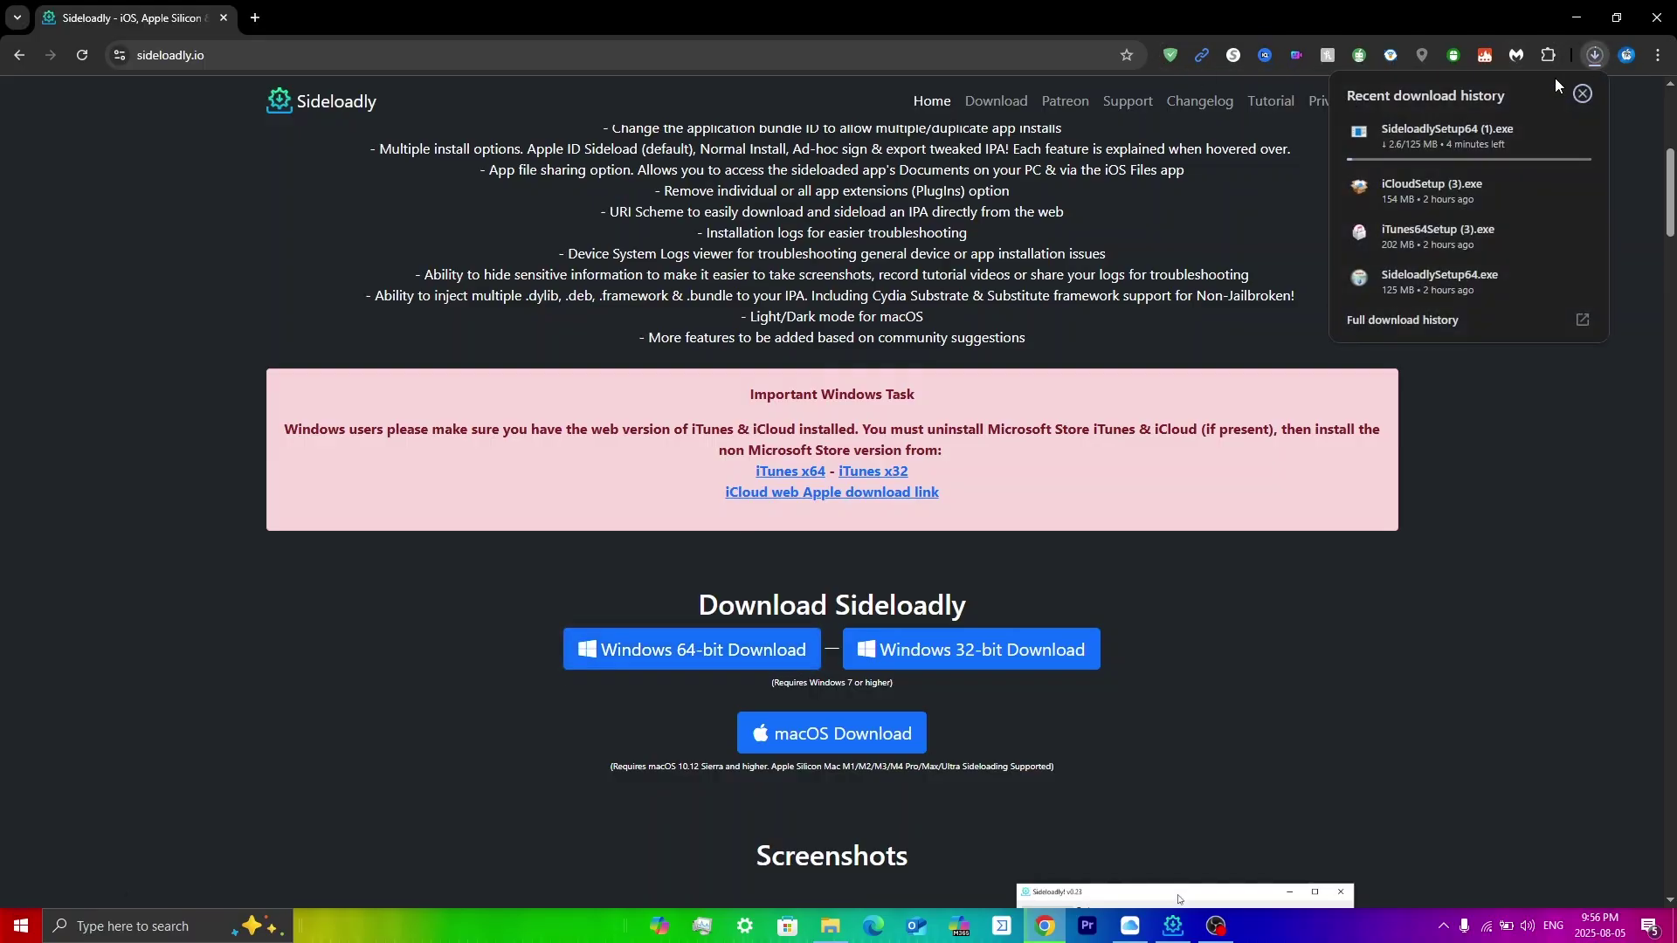
pyautogui.click(1233, 643)
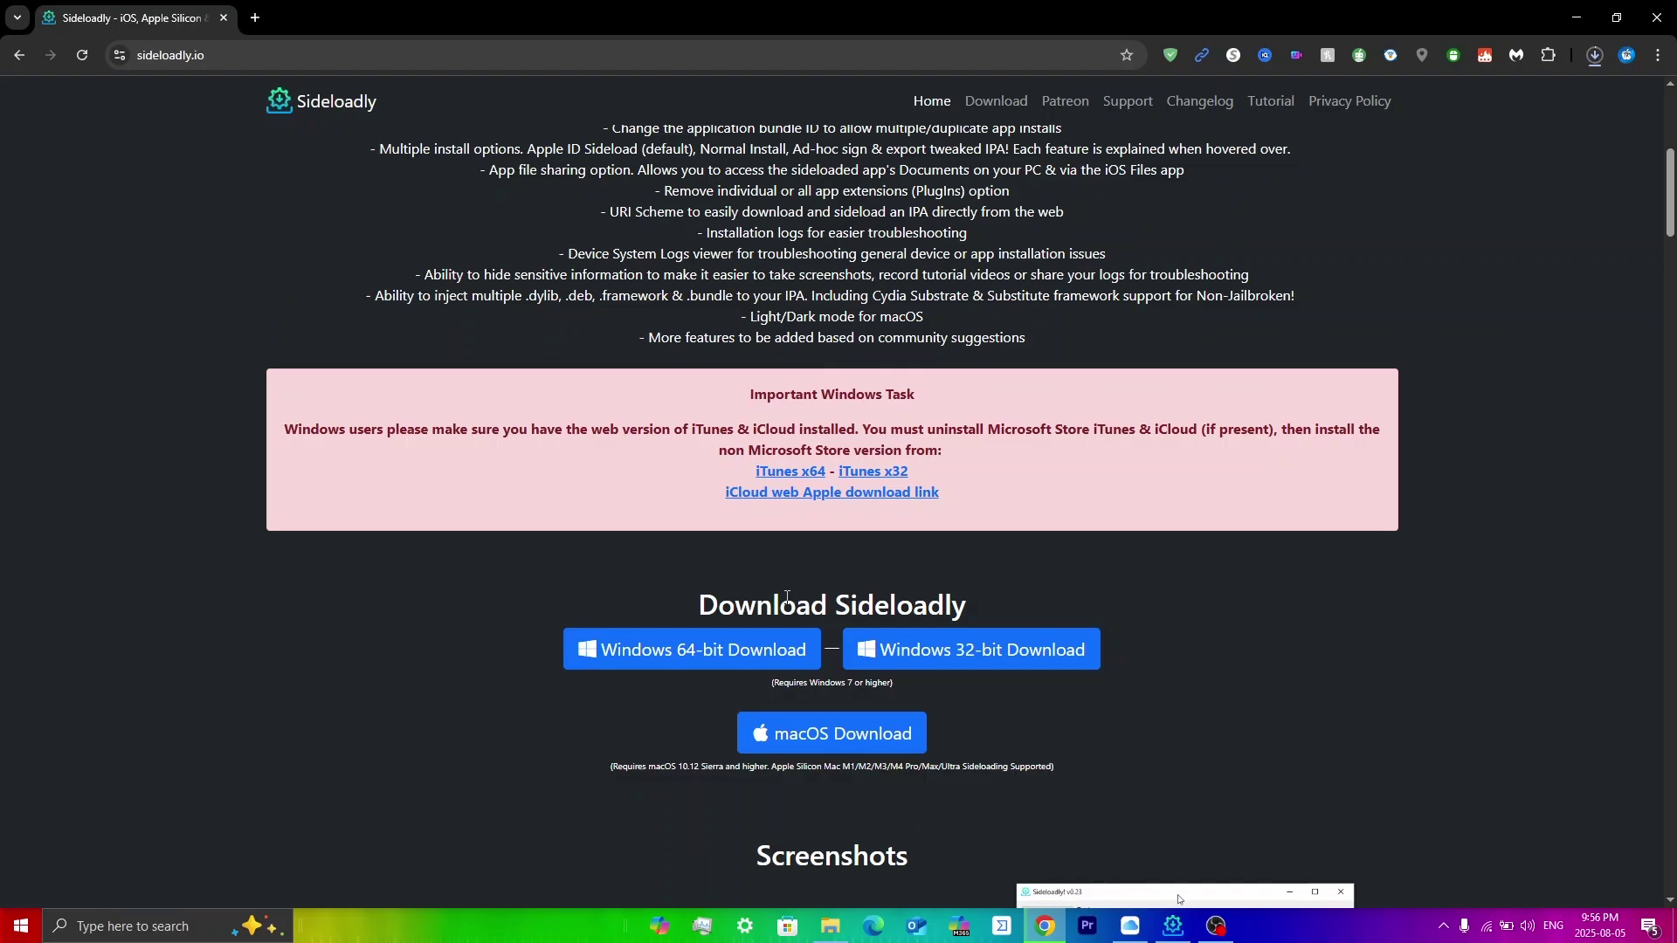
# Download the 64-bit iTunes and iCloud for Windows installers and confirm both are downloading
pyautogui.click(782, 473)
pyautogui.click(779, 496)
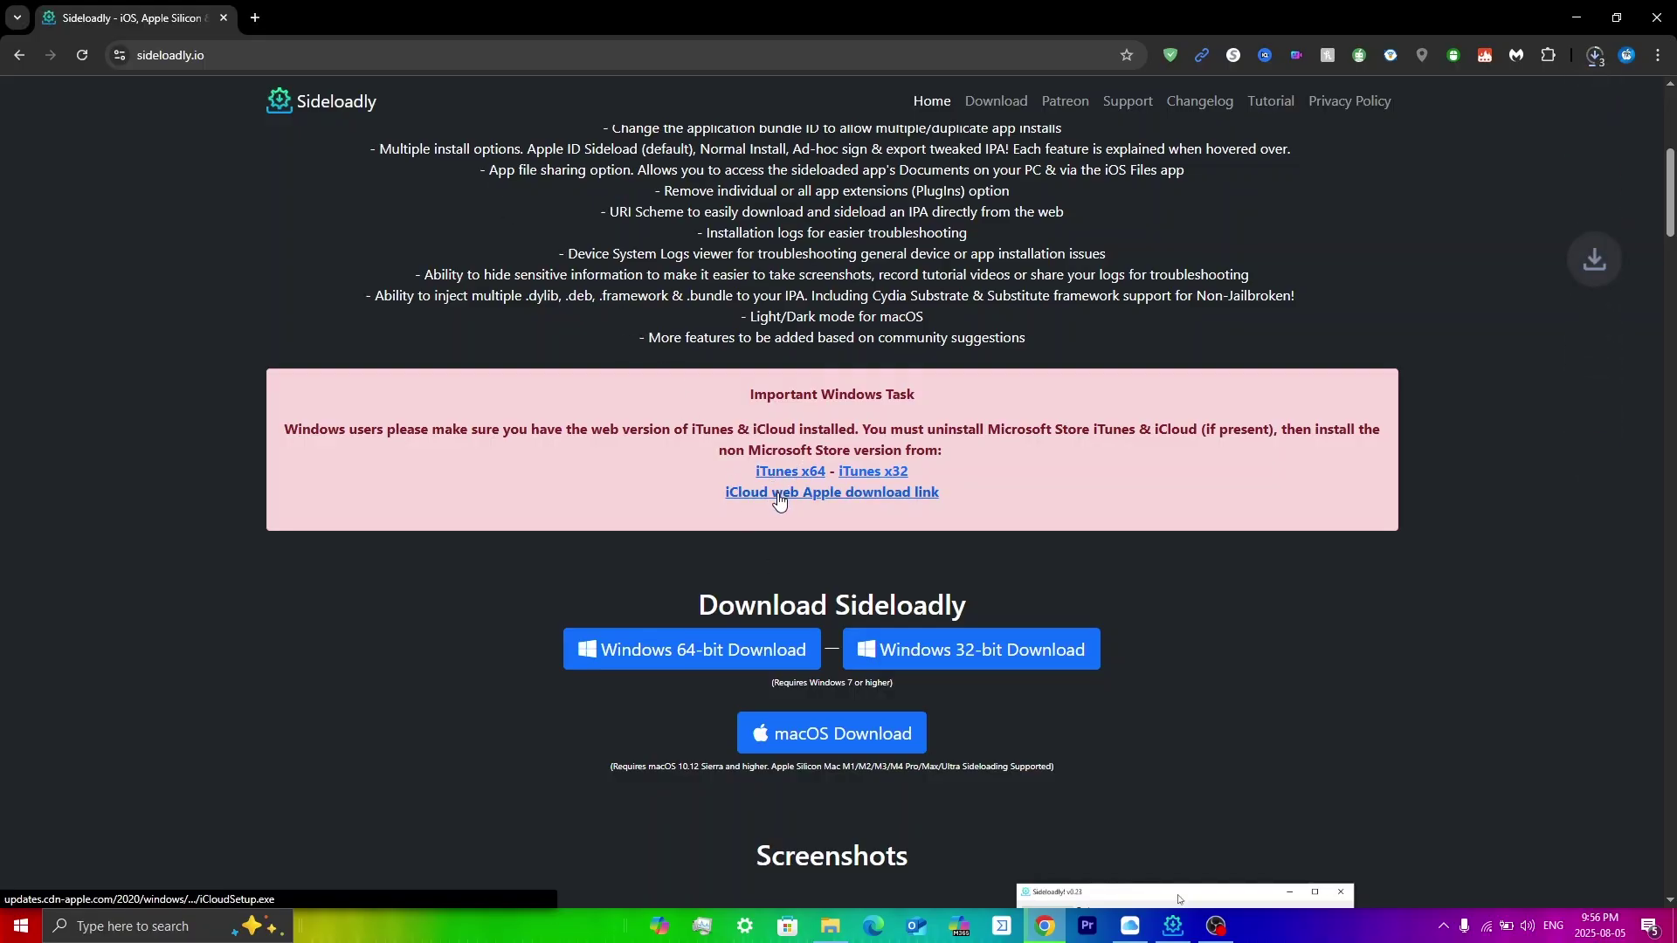
pyautogui.click(1595, 54)
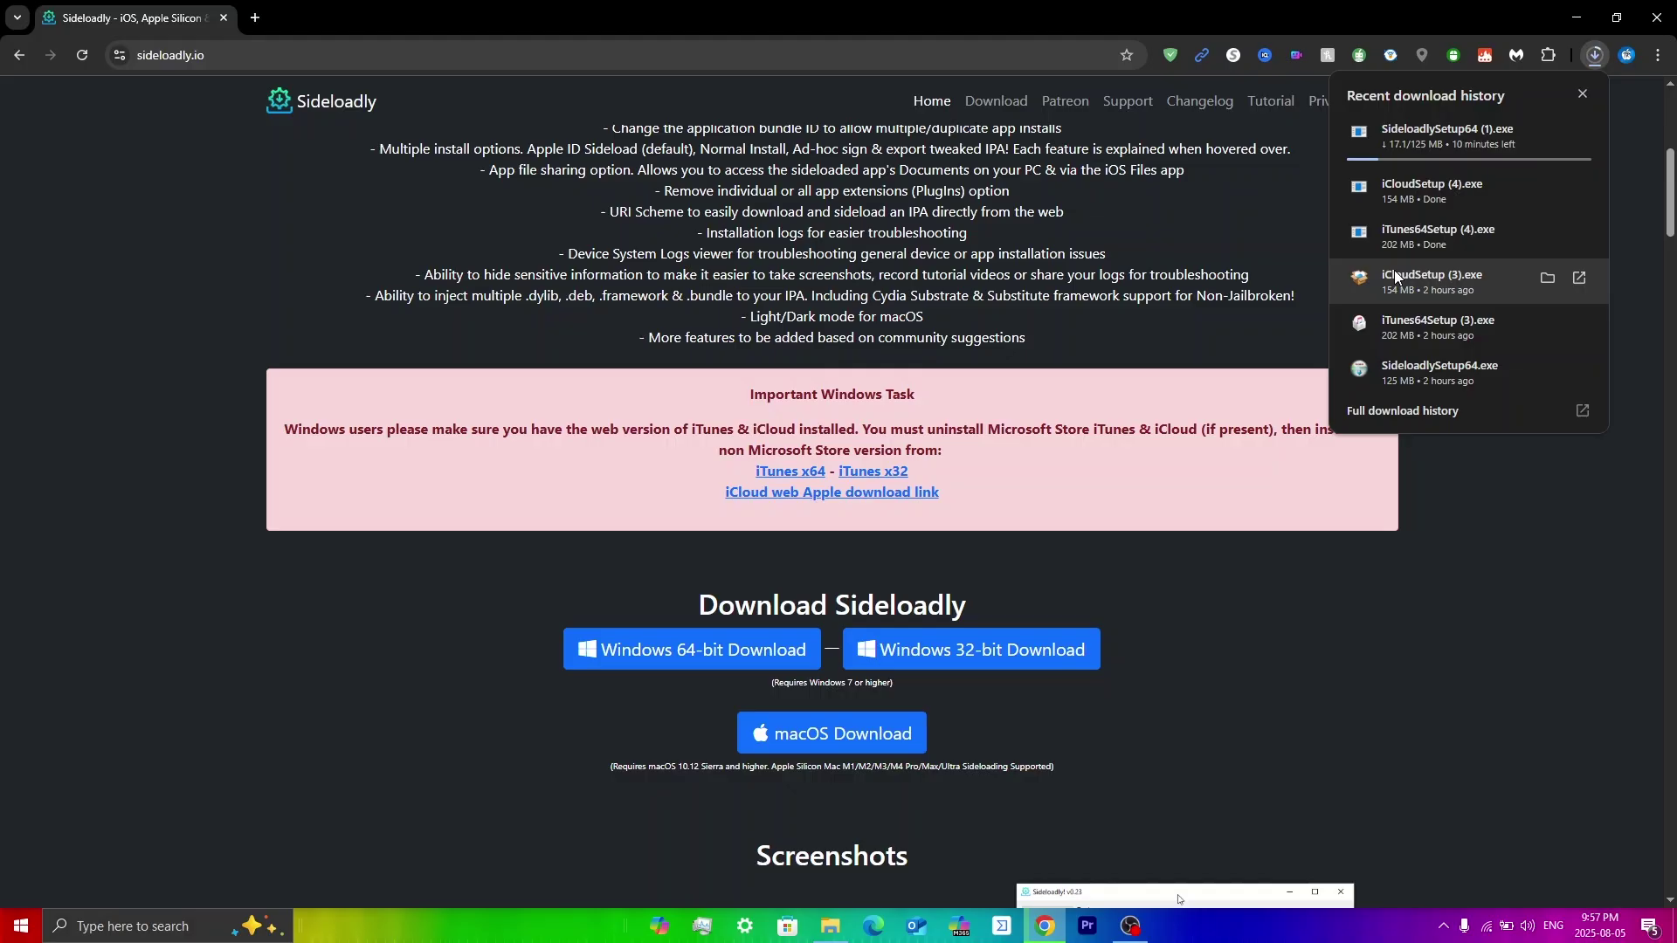
# Launch iTunes via a Windows search for 'itunes'
pyautogui.click(174, 931)
pyautogui.write('itunes')
pyautogui.press('Escape')
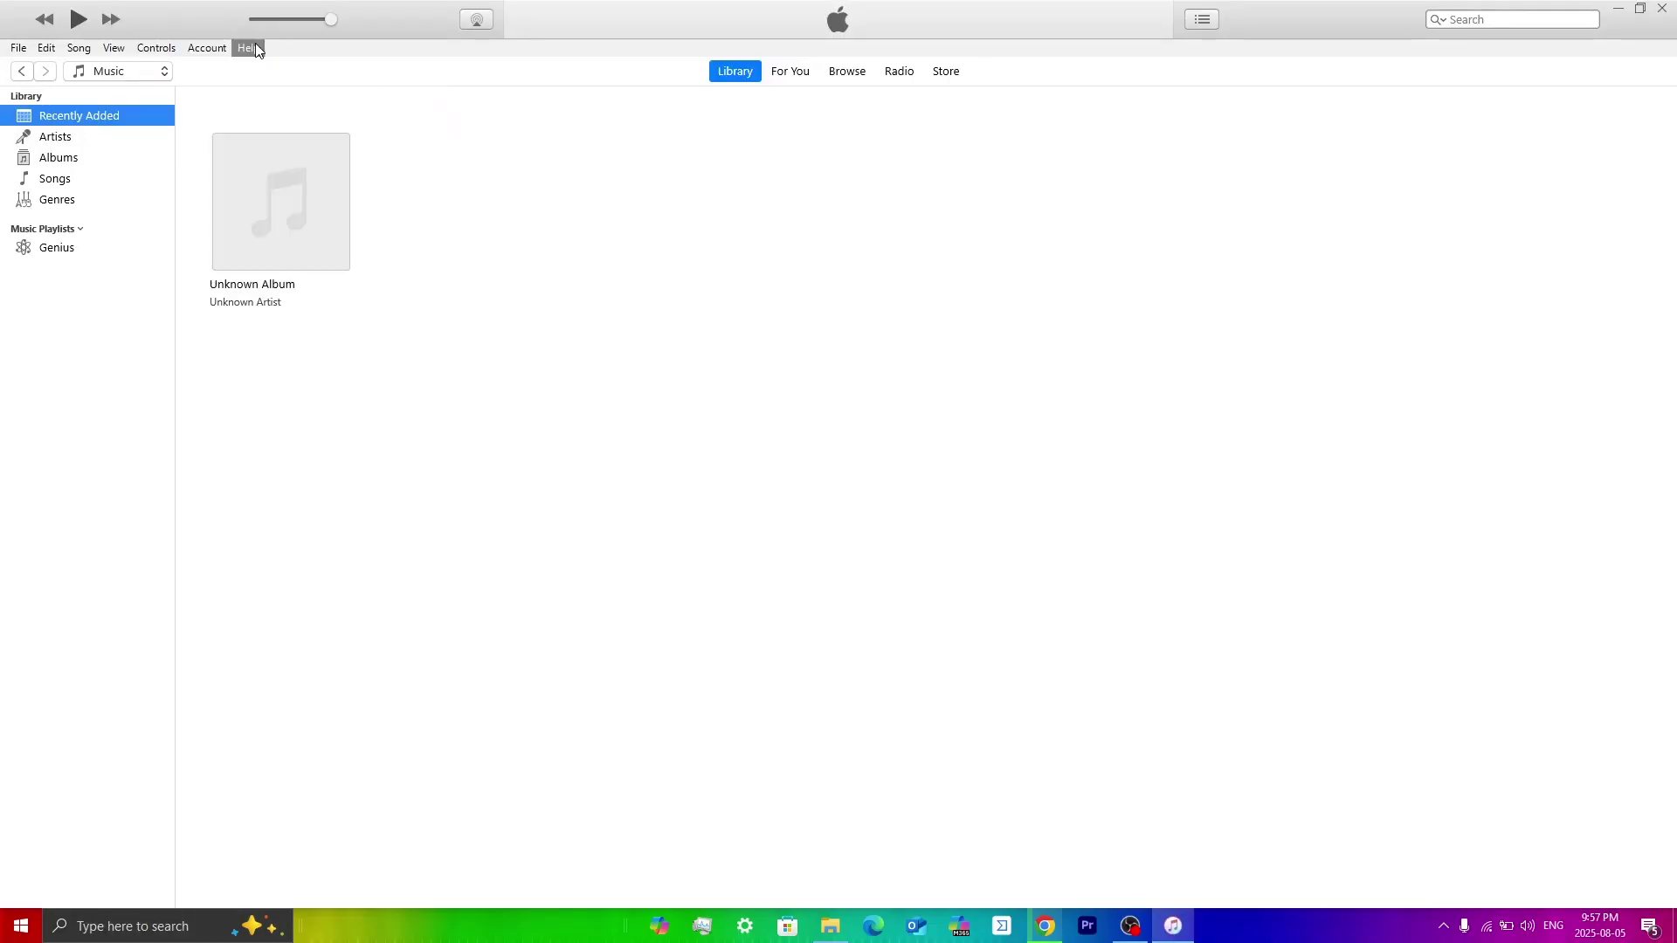
# Sign in to the iTunes Store with the Apple ID from the Account menu
pyautogui.click(214, 50)
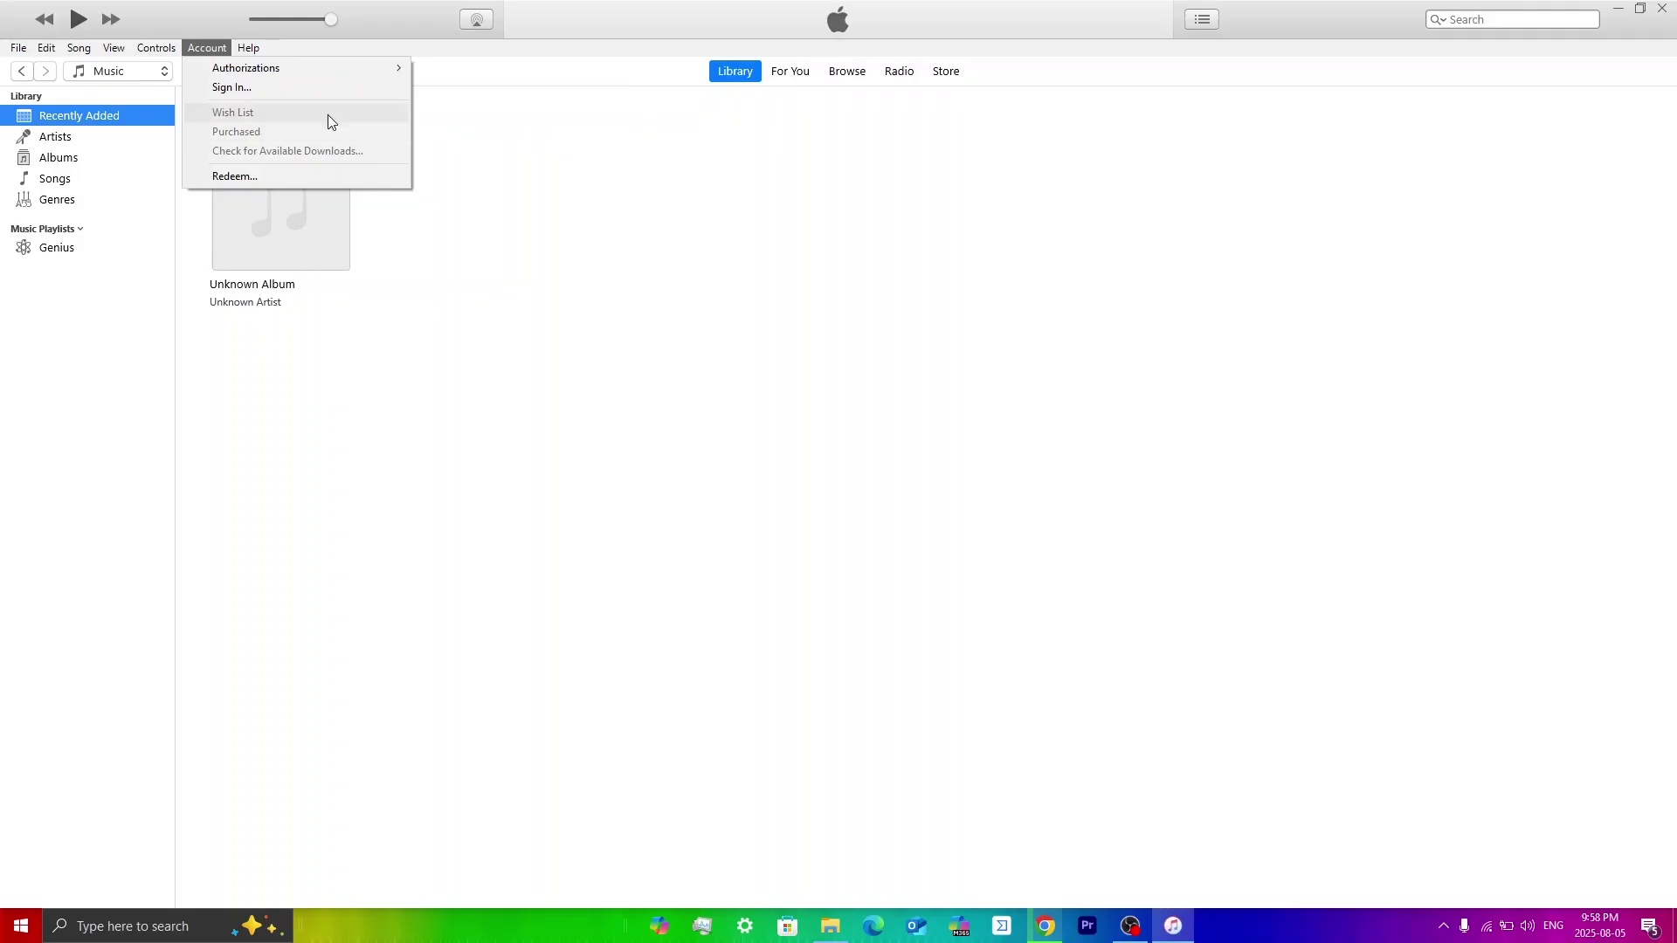
pyautogui.click(339, 87)
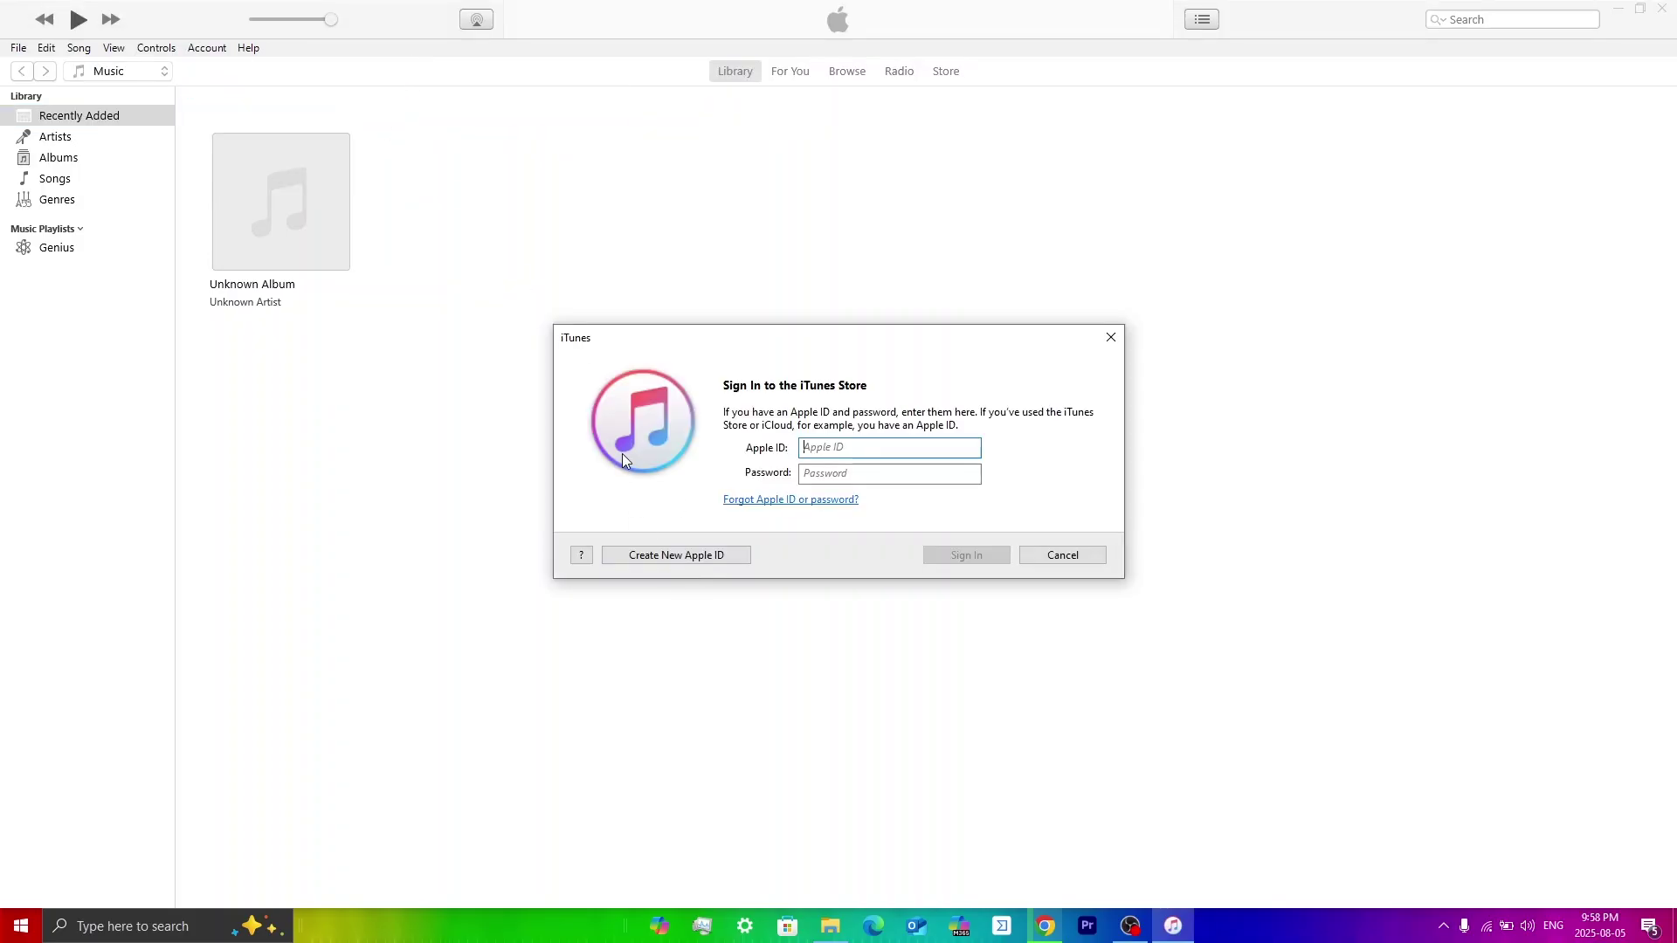
pyautogui.press('Escape')
pyautogui.click(207, 47)
pyautogui.moveTo(230, 67)
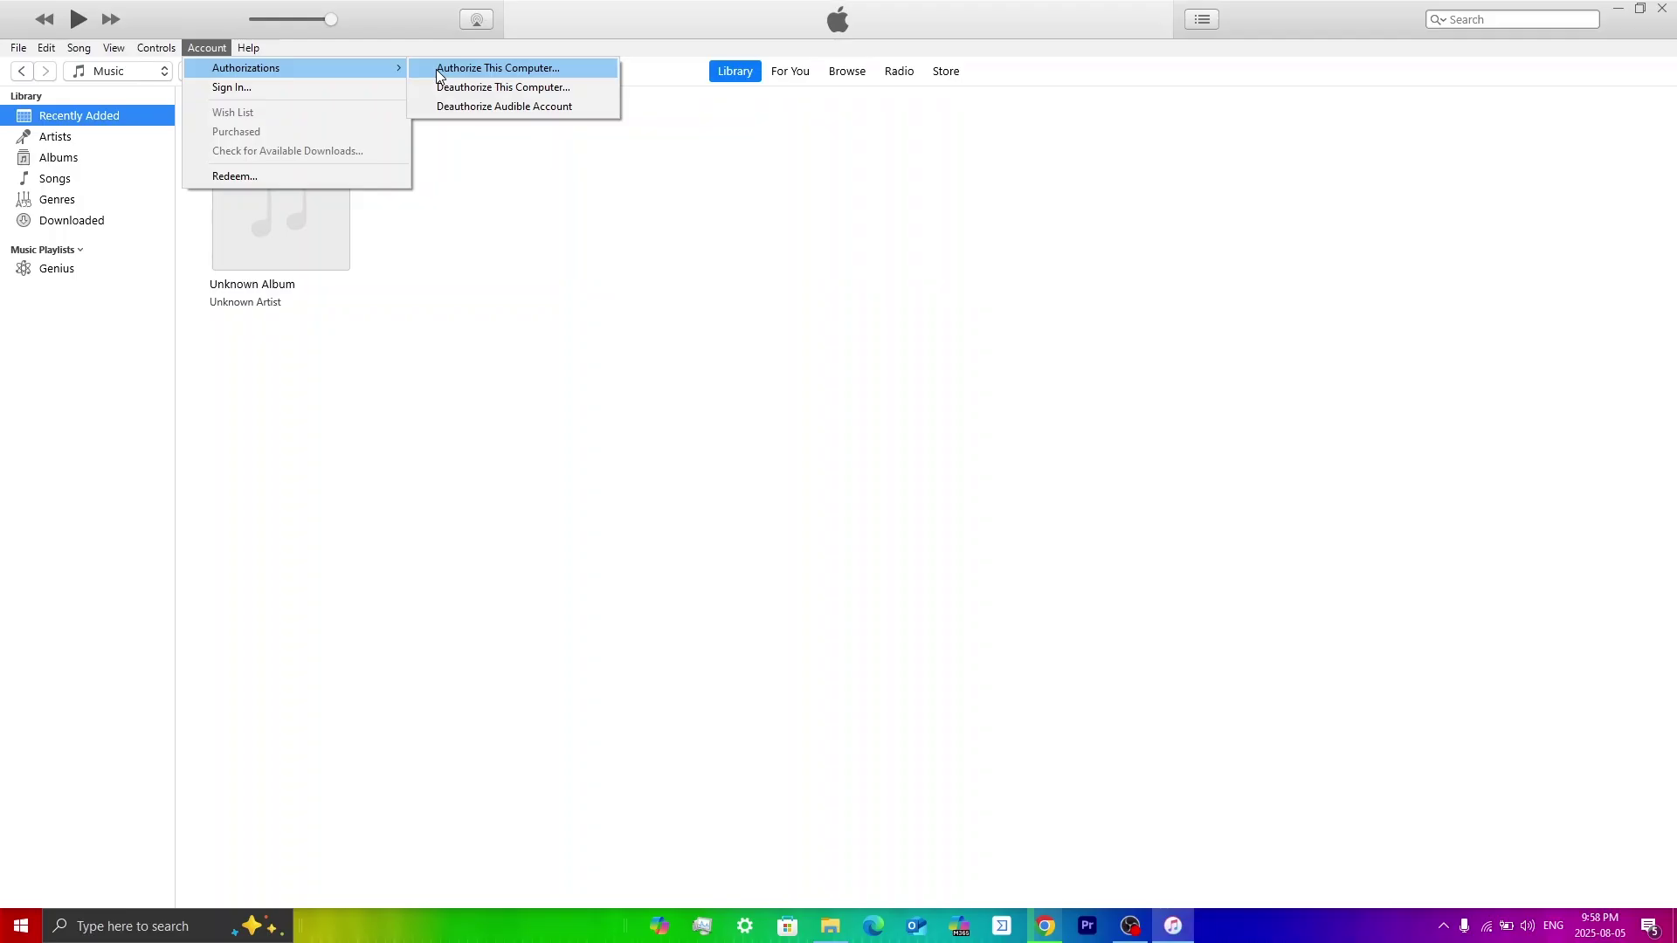
# Authorize this computer for the Apple ID (one of five allowed) and dismiss the confirmation
pyautogui.click(436, 70)
pyautogui.click(191, 49)
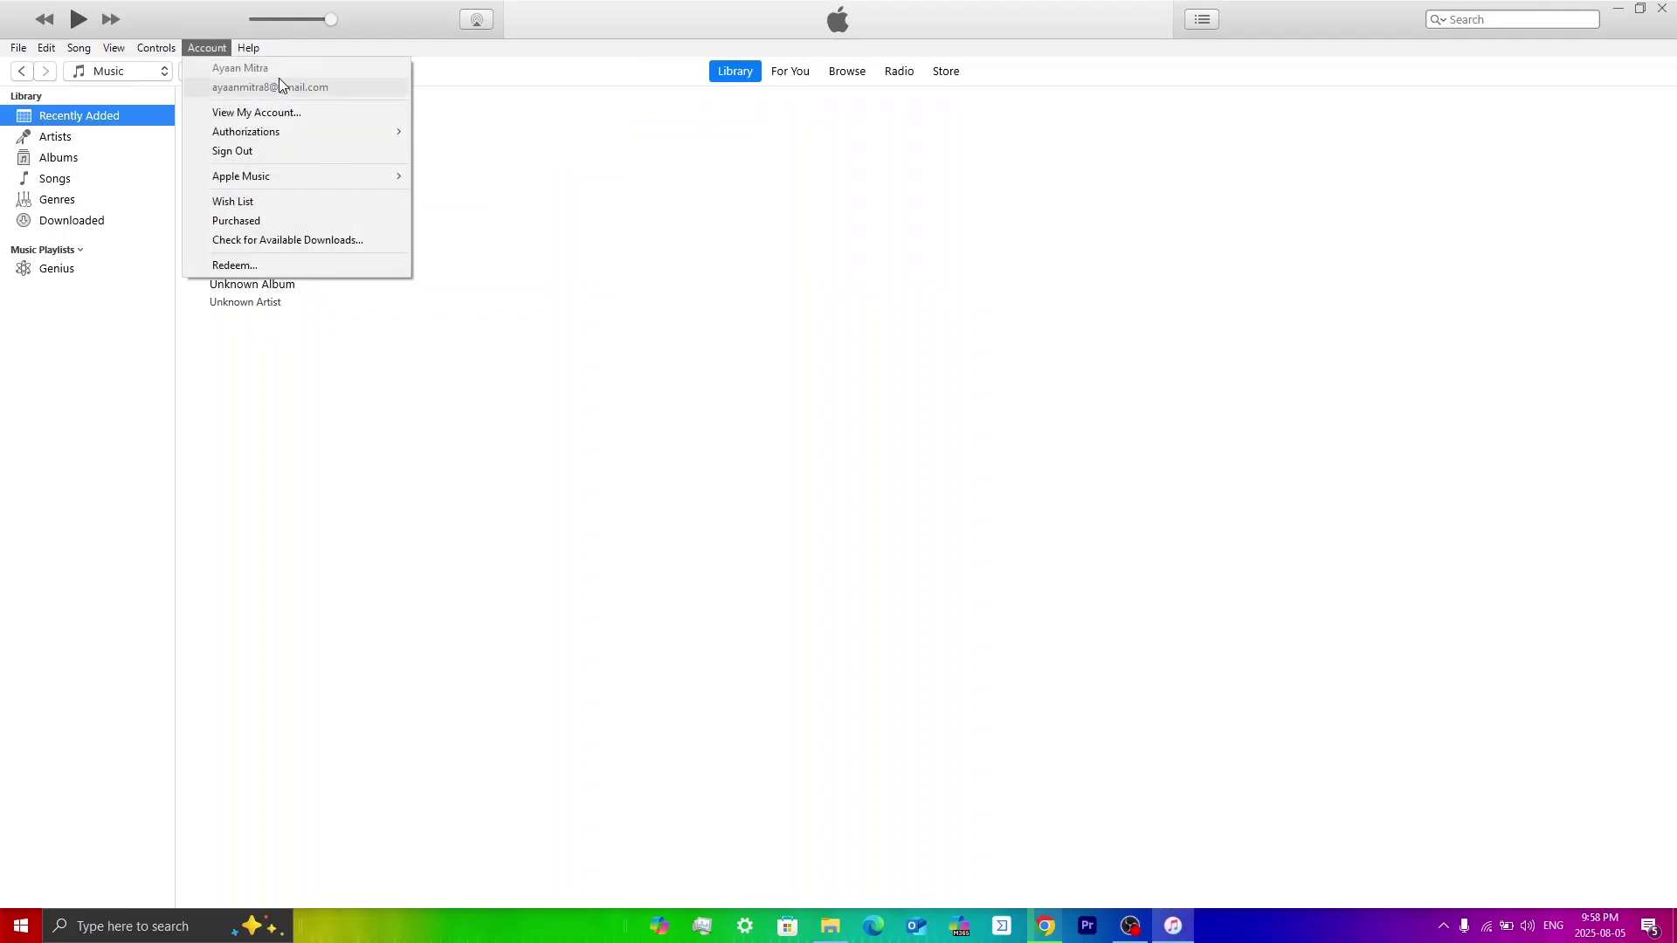
pyautogui.moveTo(296, 133)
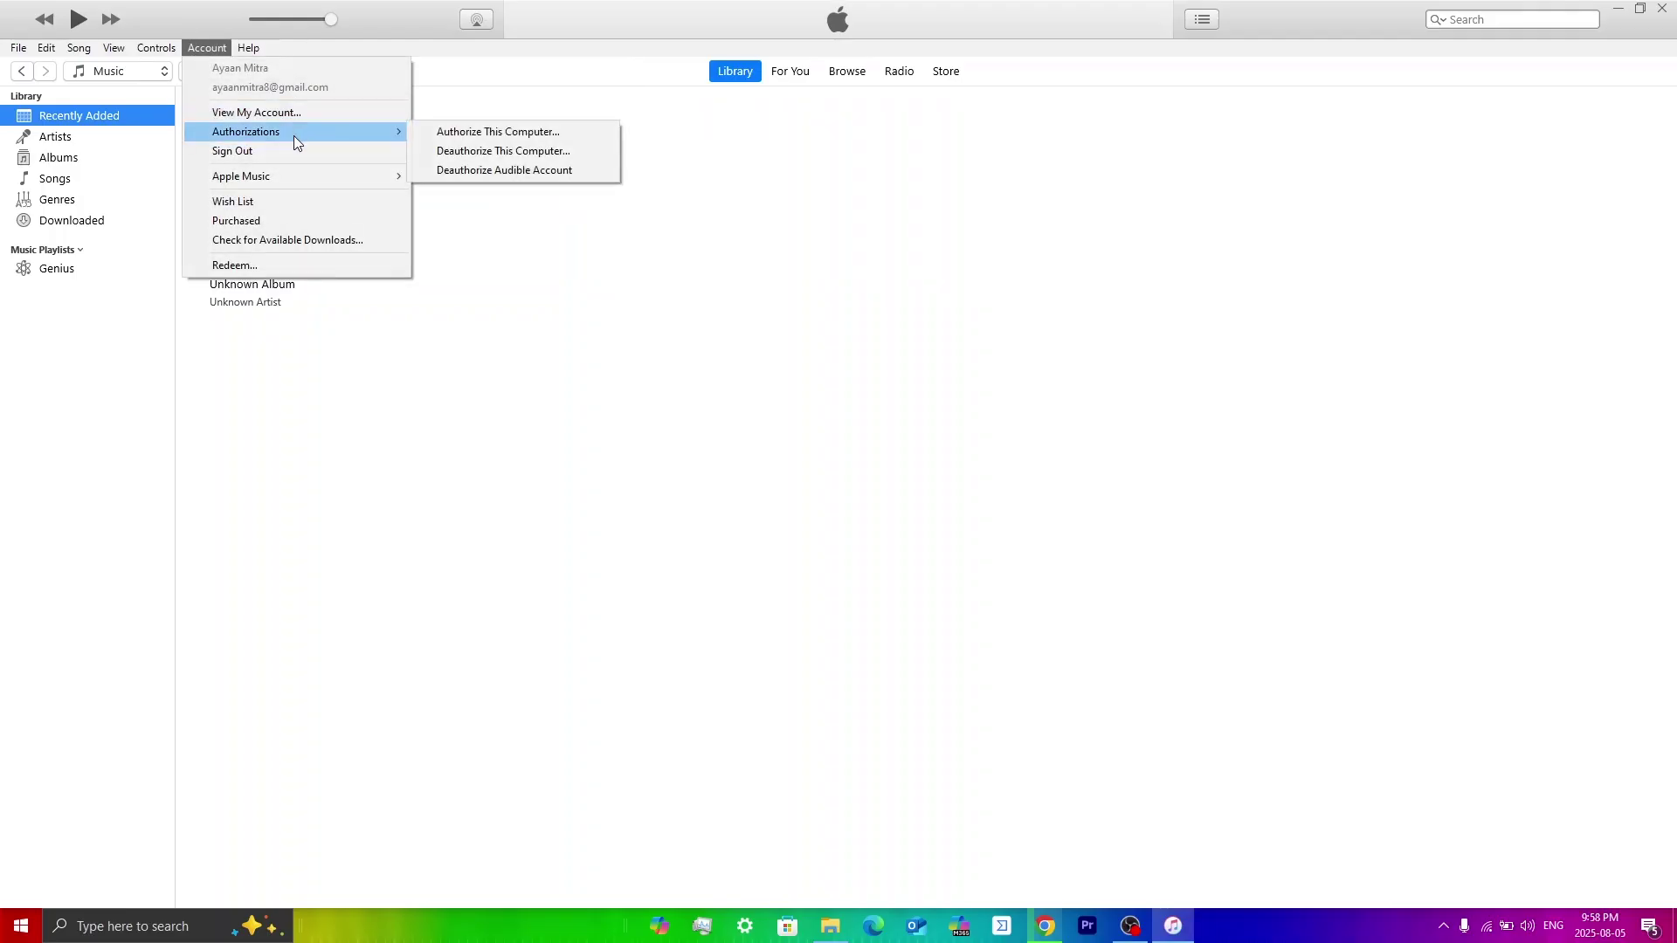
pyautogui.click(455, 140)
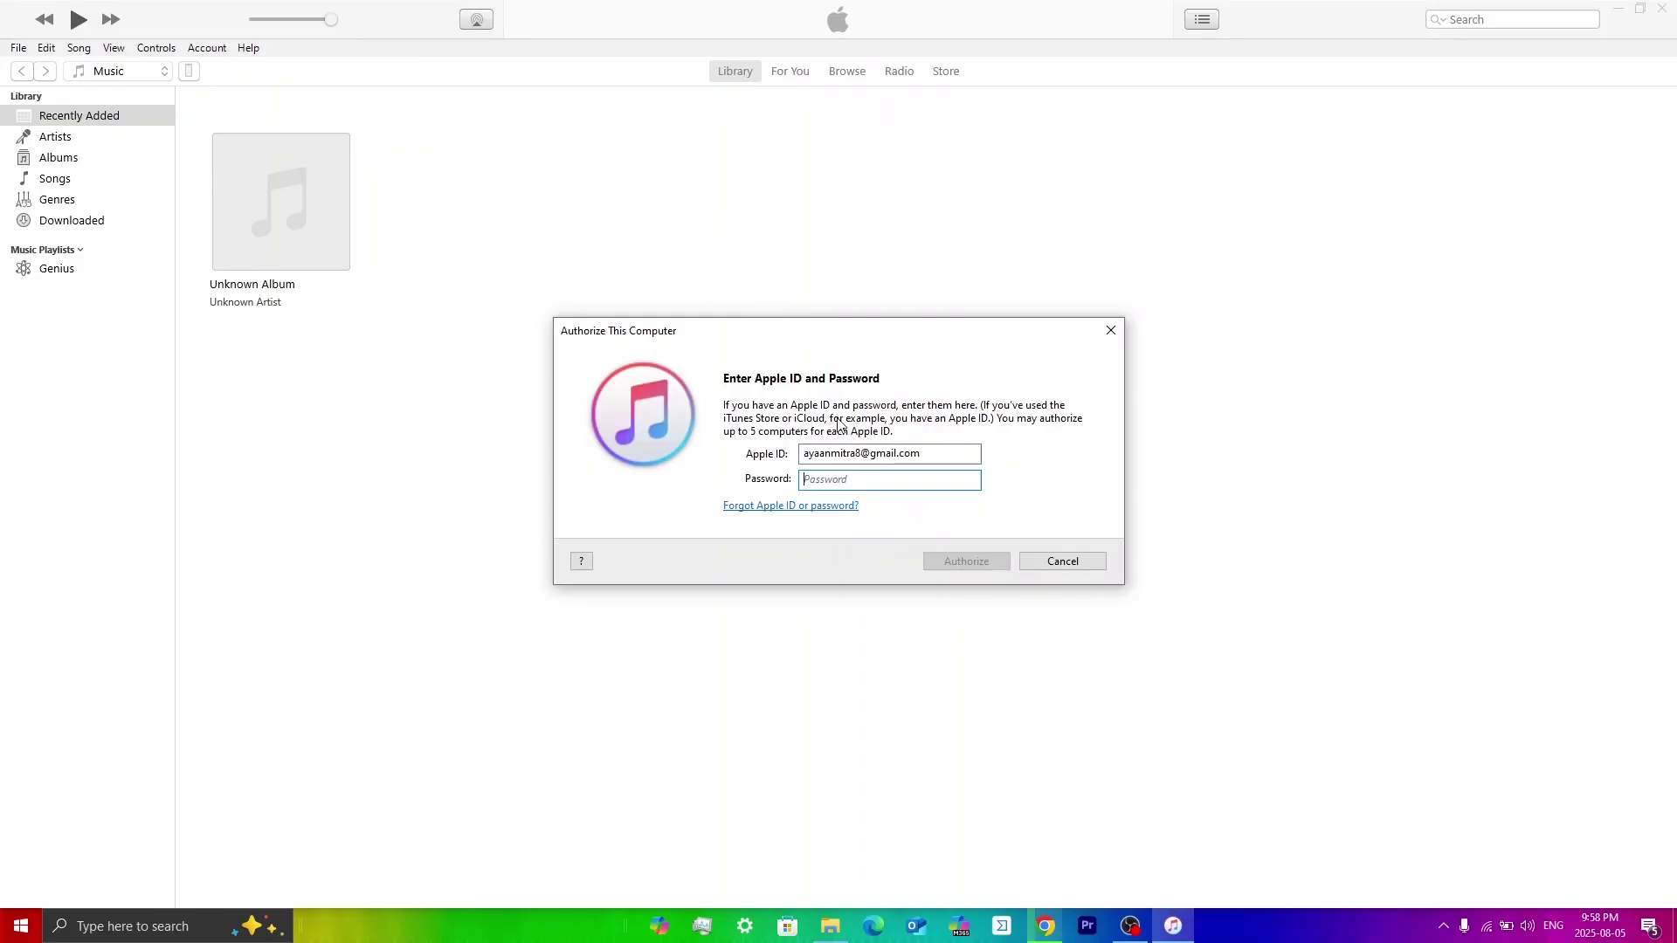
pyautogui.click(960, 560)
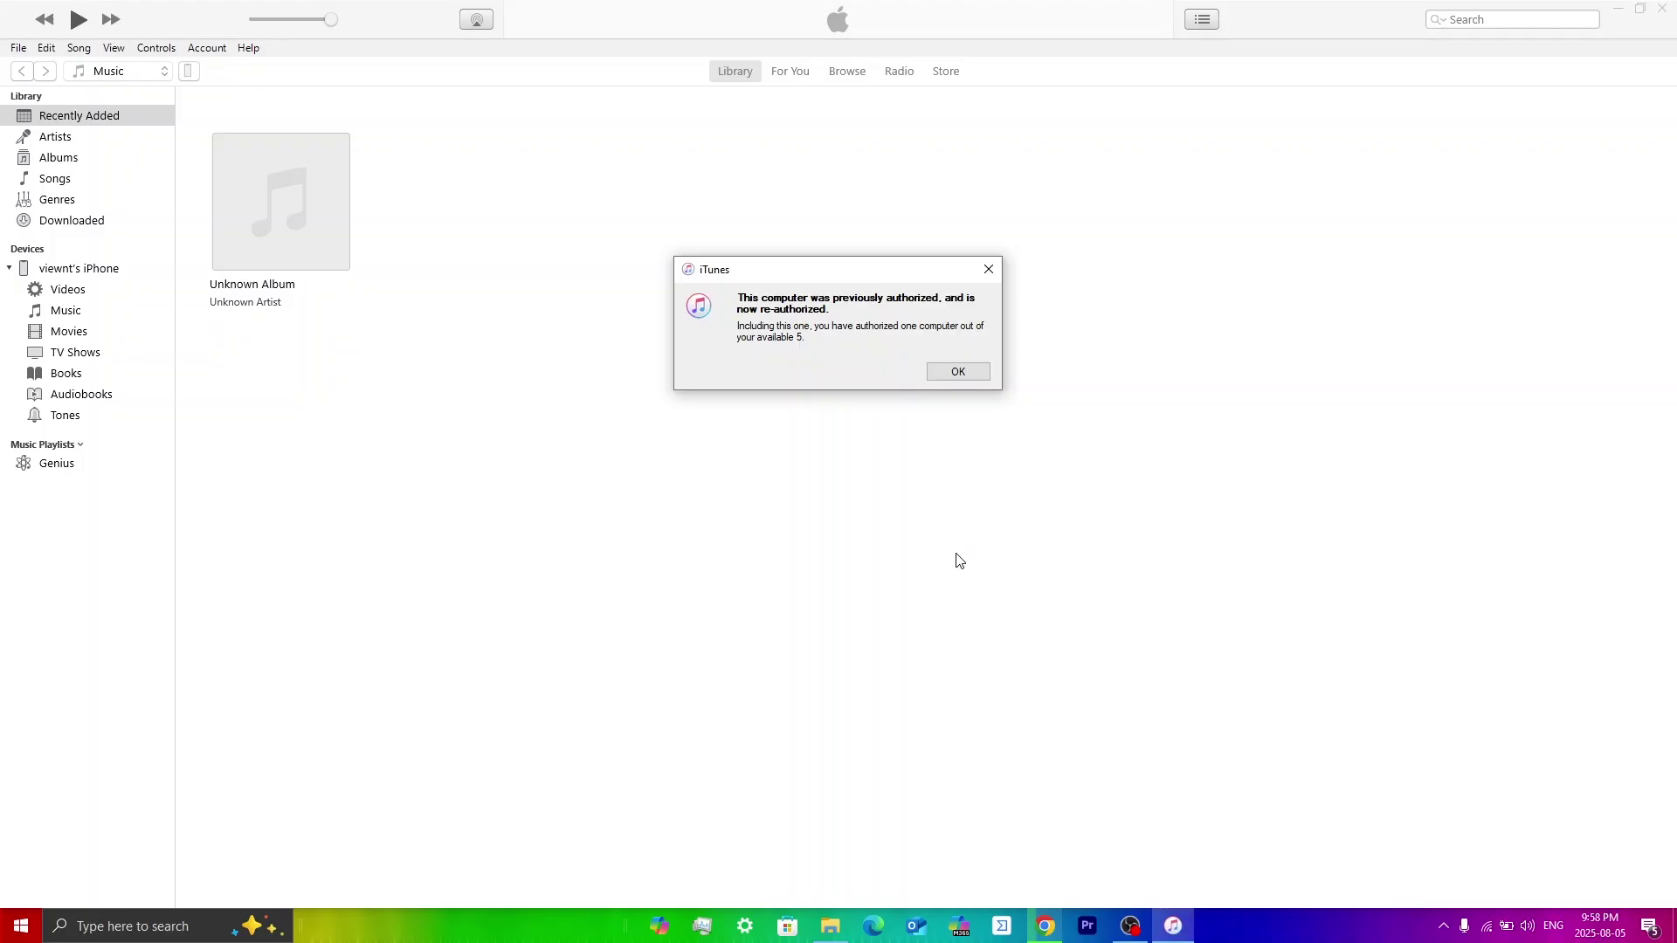
pyautogui.click(958, 373)
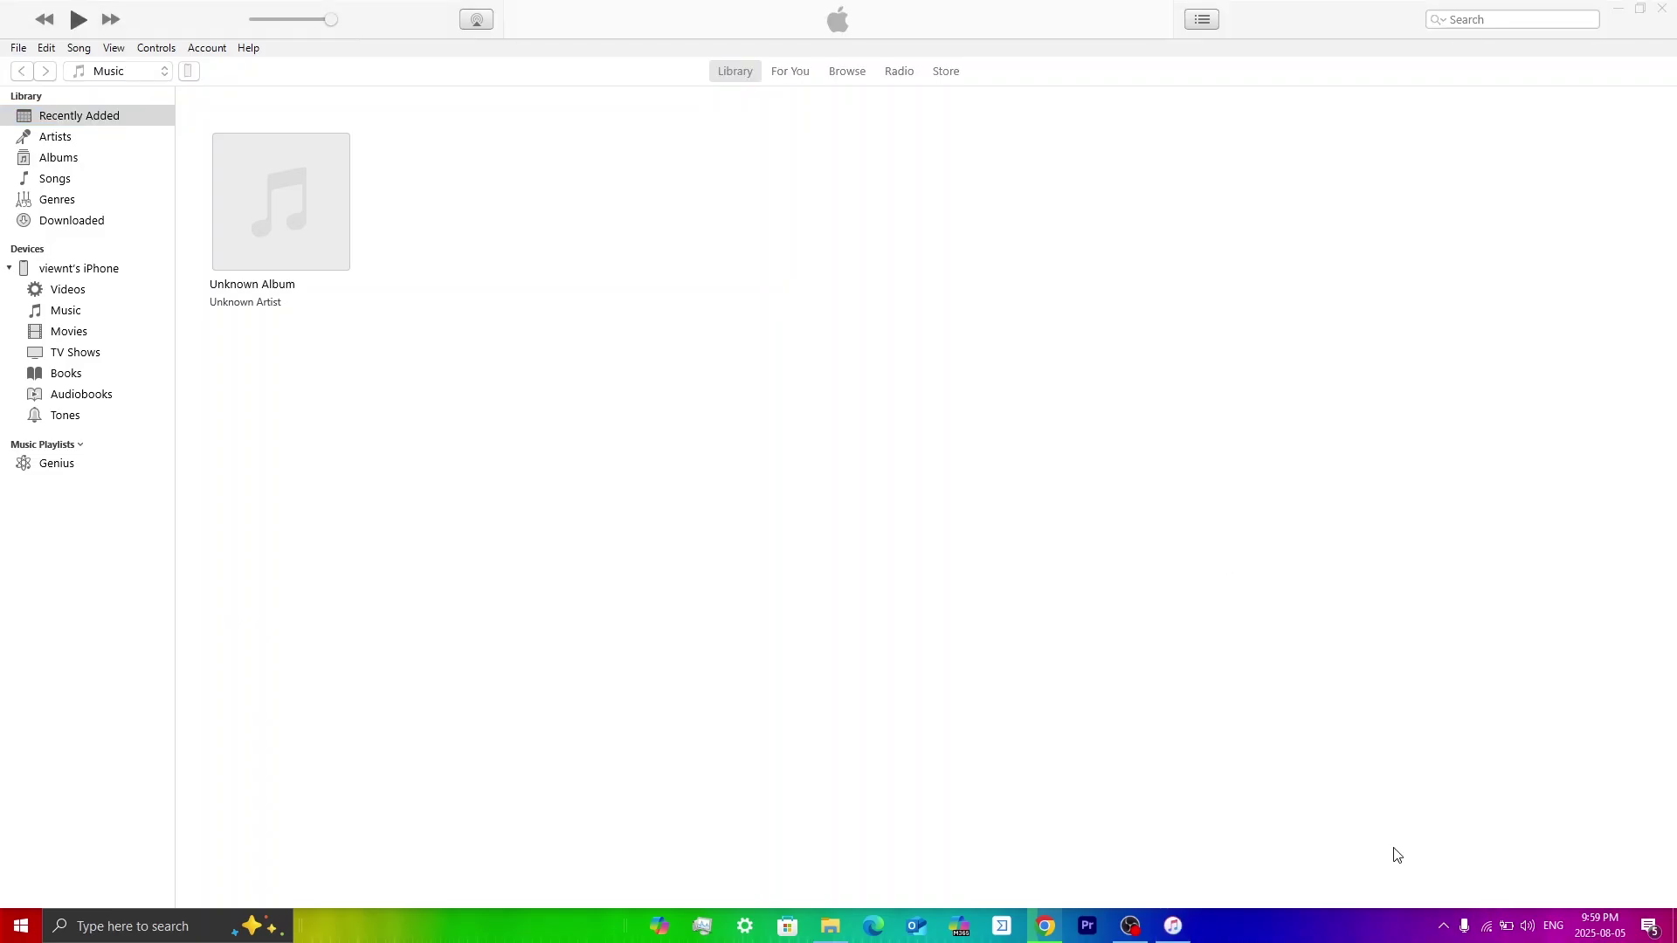
pyautogui.click(1446, 932)
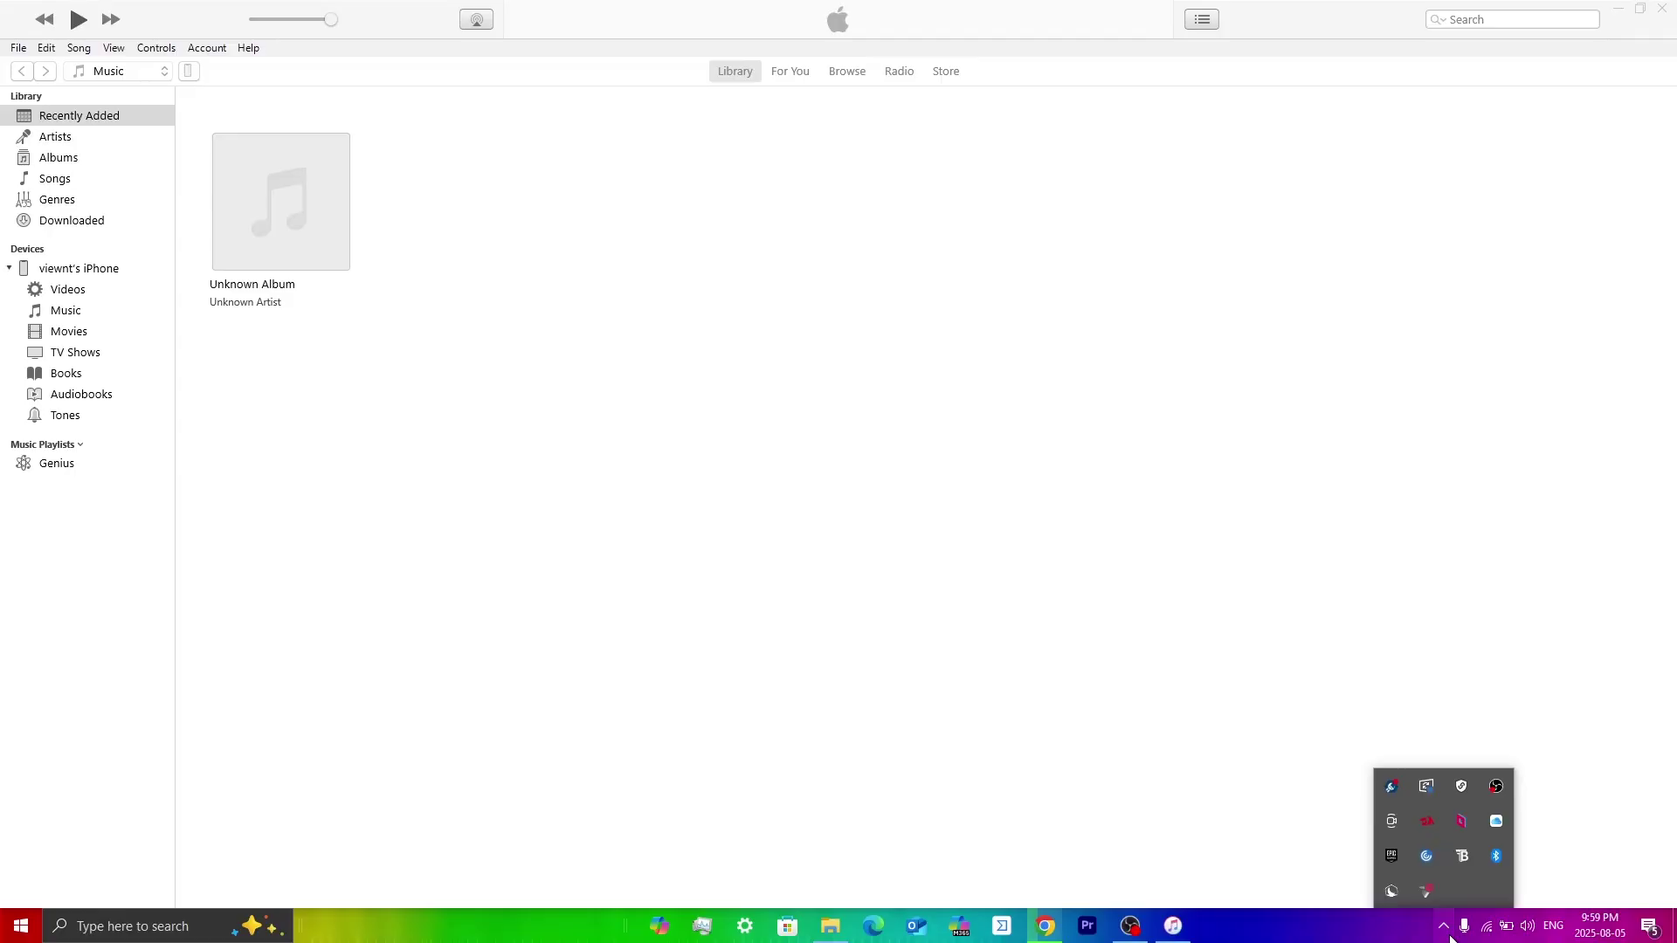
pyautogui.click(1496, 821)
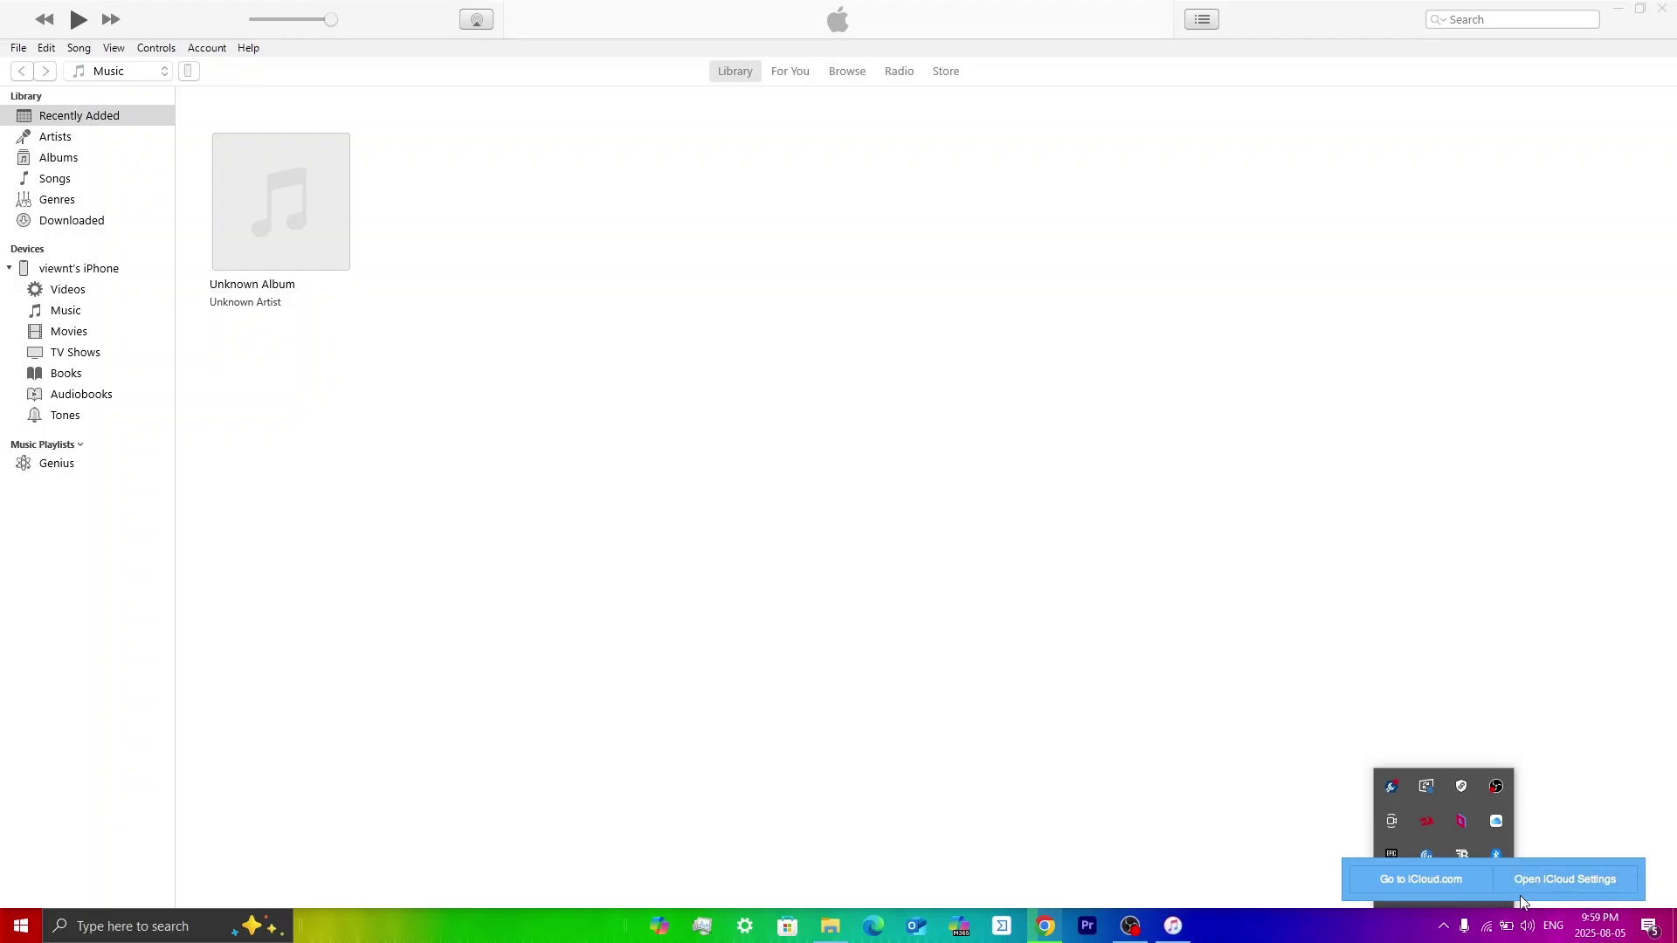
pyautogui.click(1457, 810)
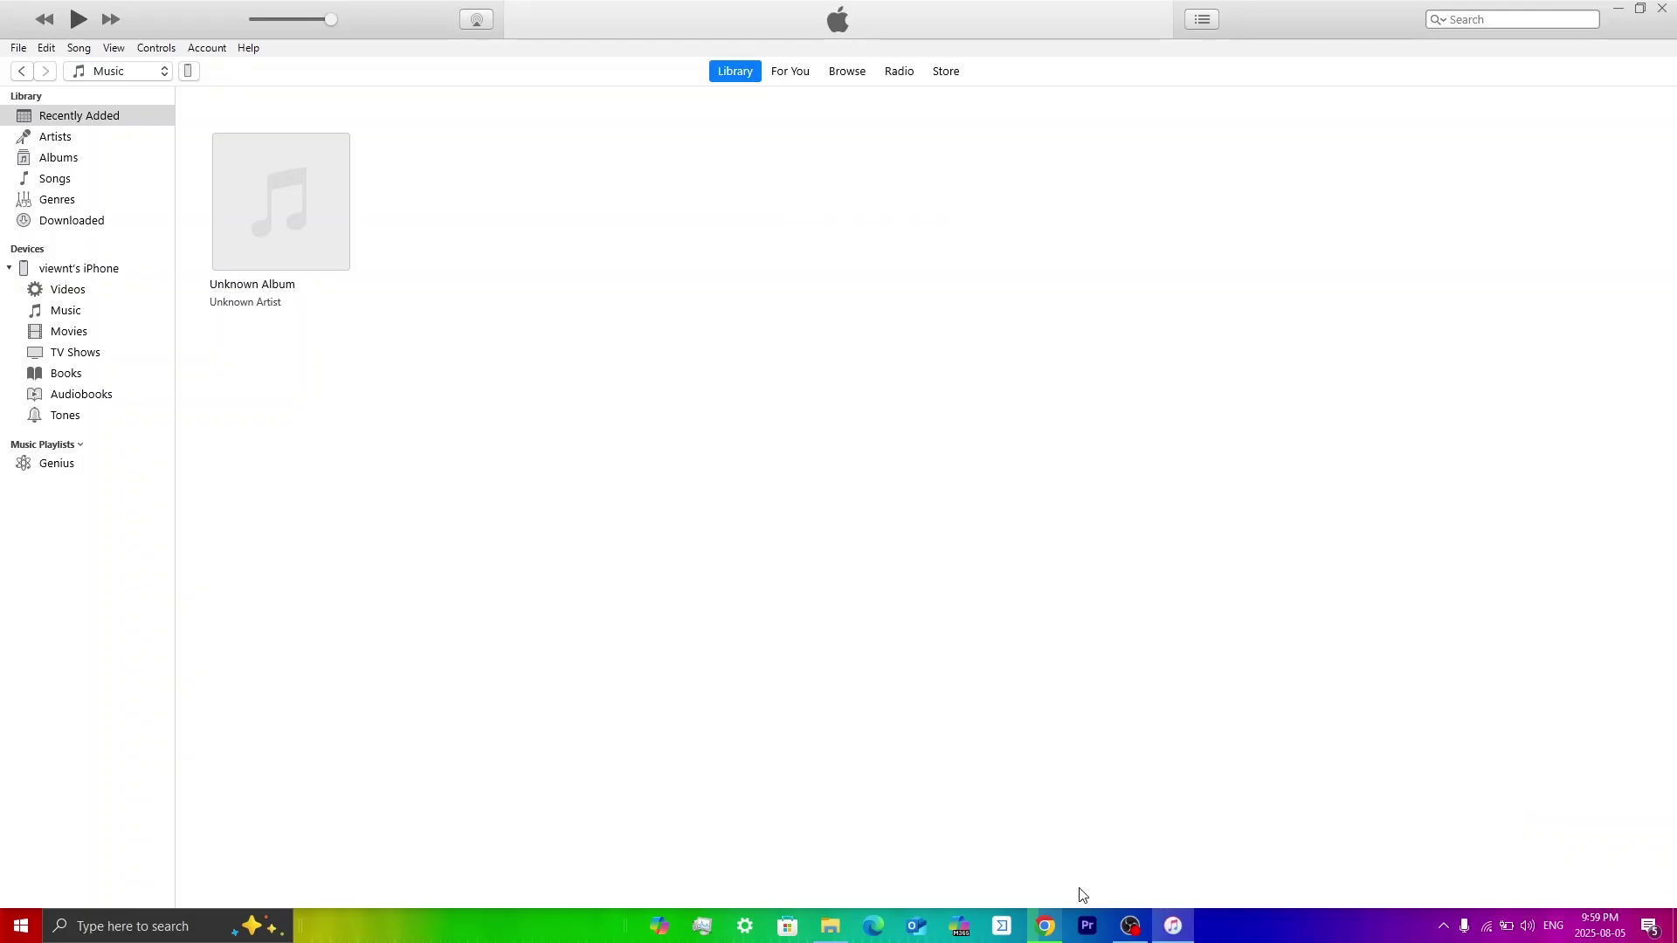
# Run SideloadlySetup64.exe with default location and shortcuts, then launch Sideloadly v0.60
pyautogui.click(1046, 925)
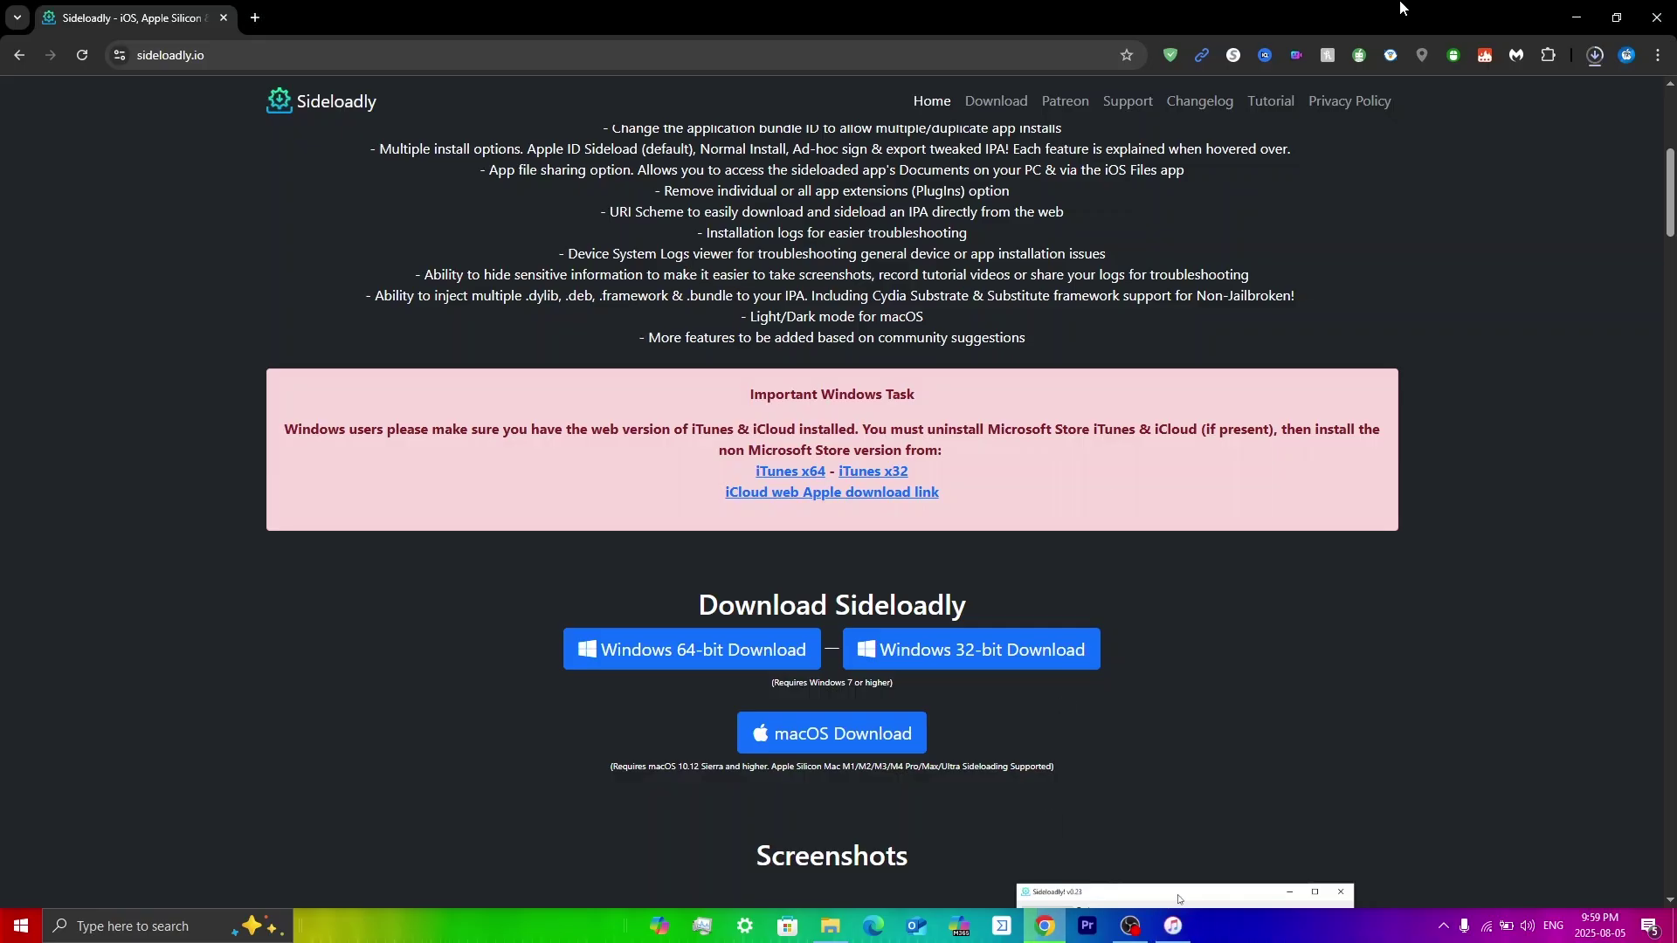
pyautogui.click(1595, 55)
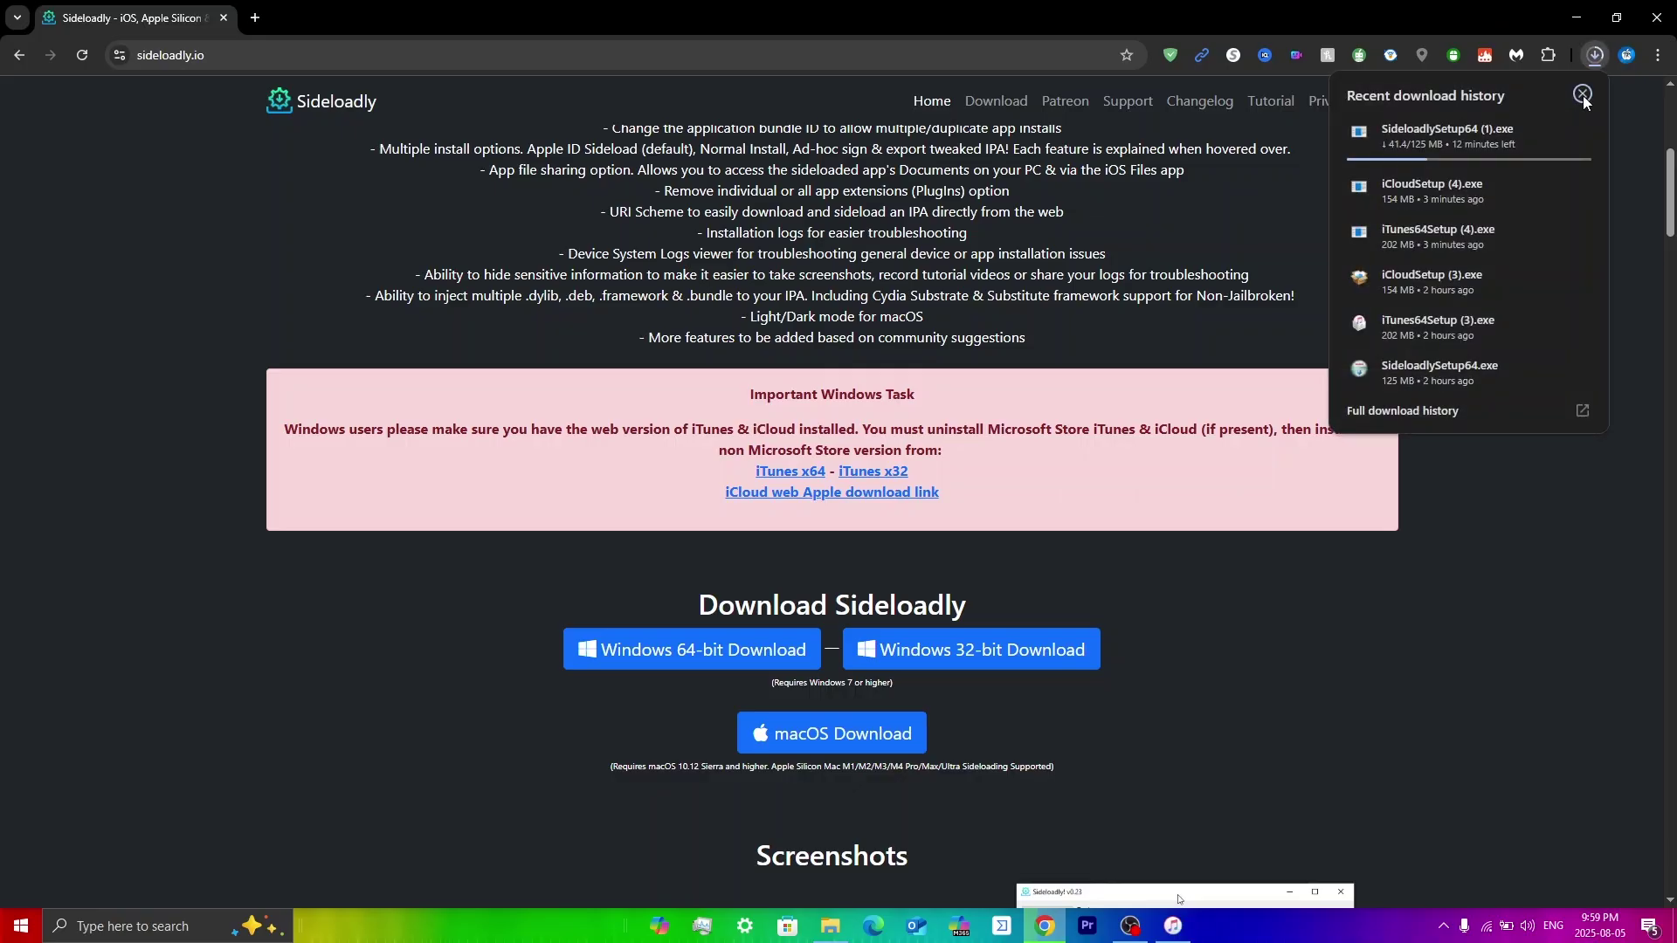
pyautogui.click(1439, 373)
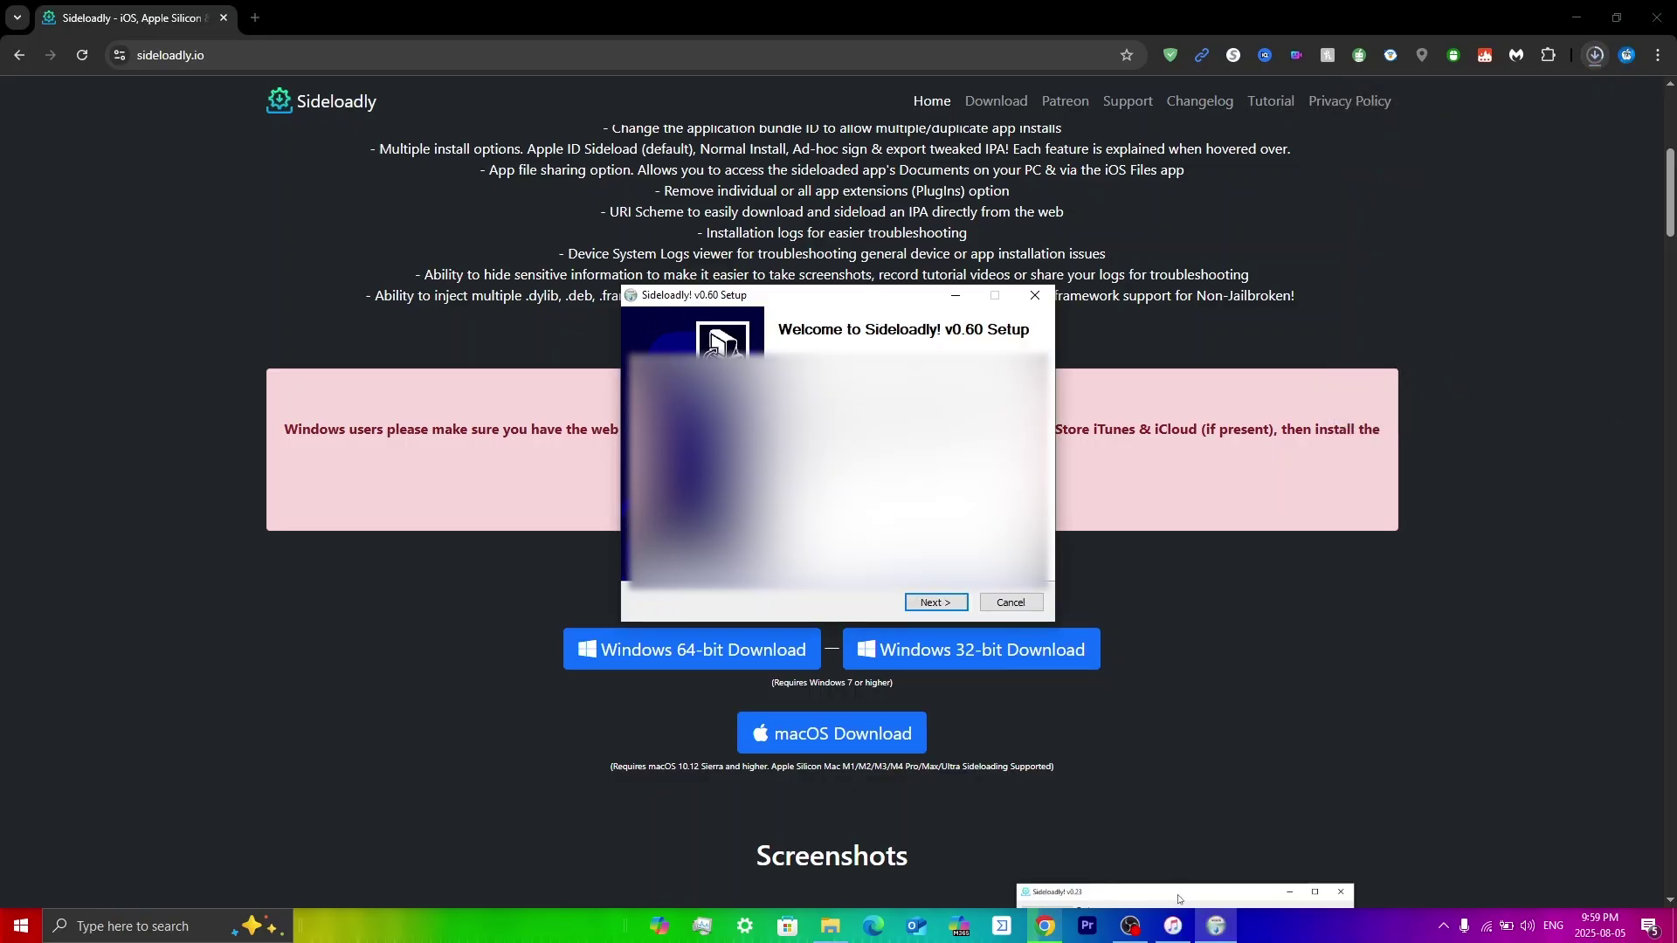
pyautogui.click(934, 603)
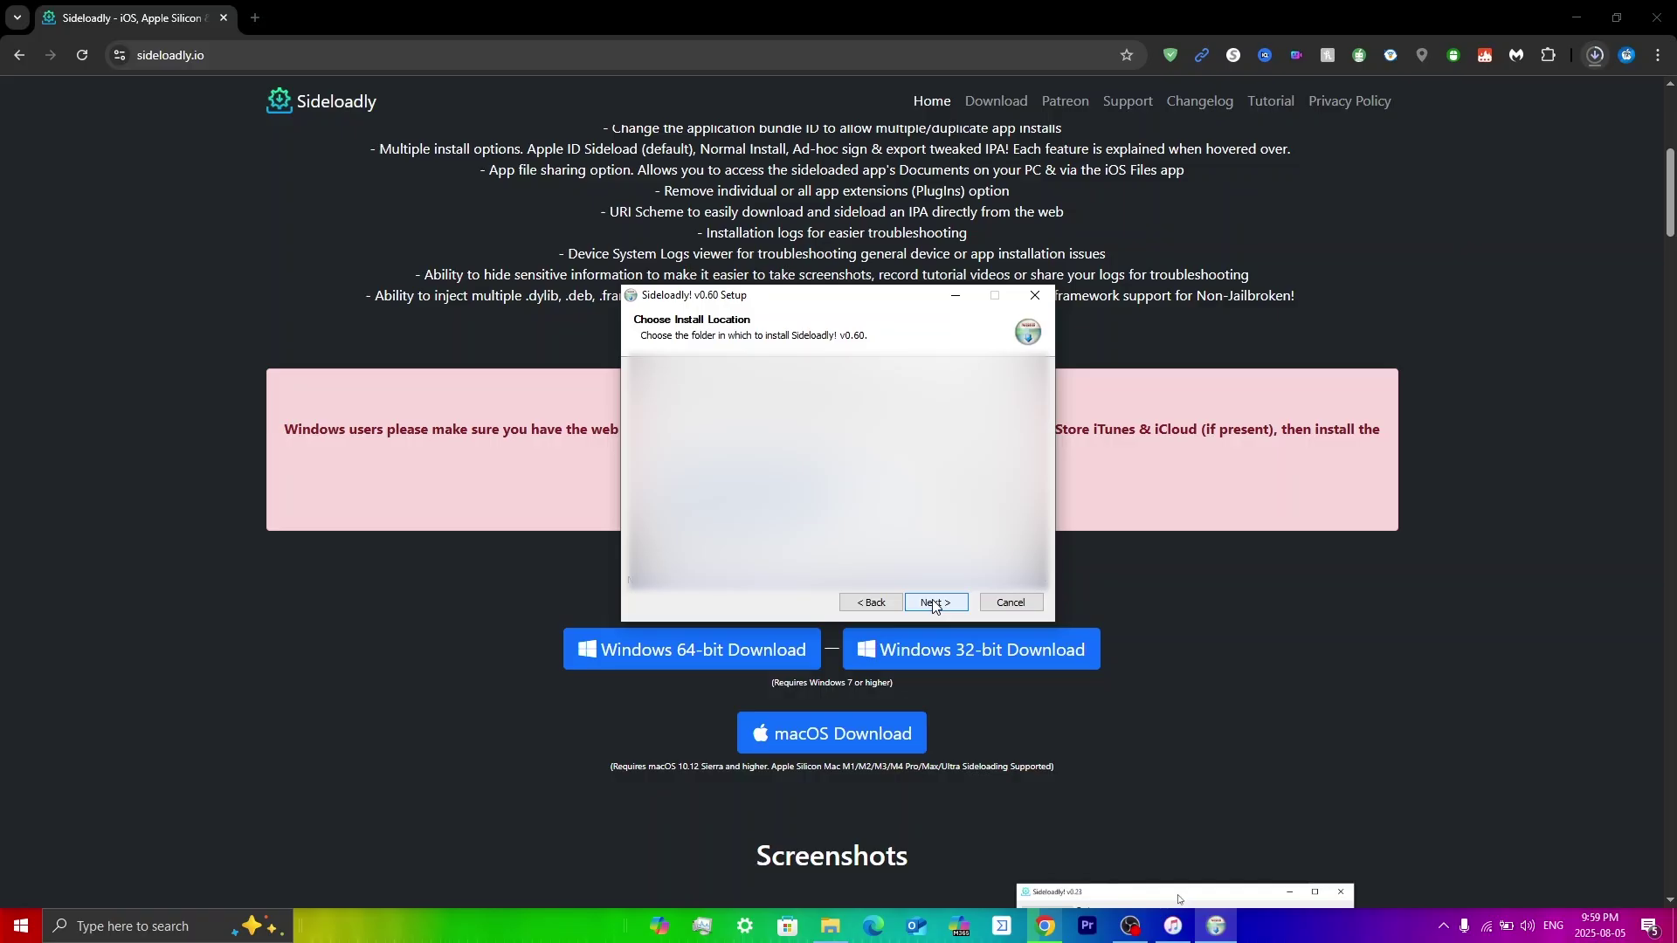
pyautogui.click(933, 602)
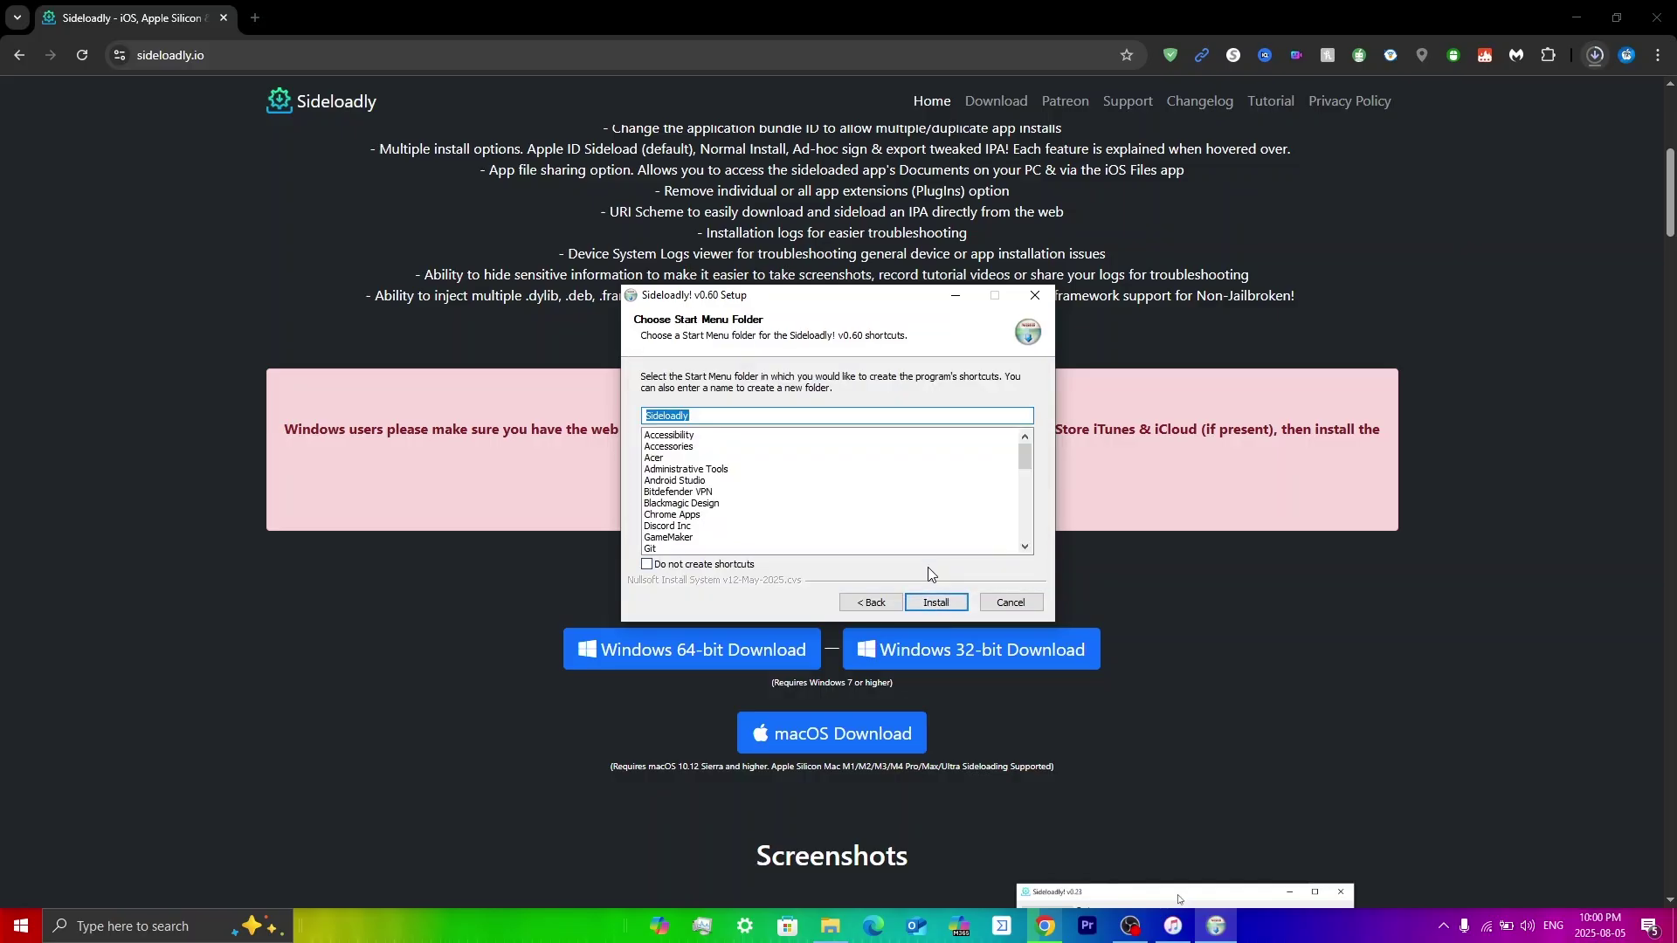
pyautogui.click(935, 602)
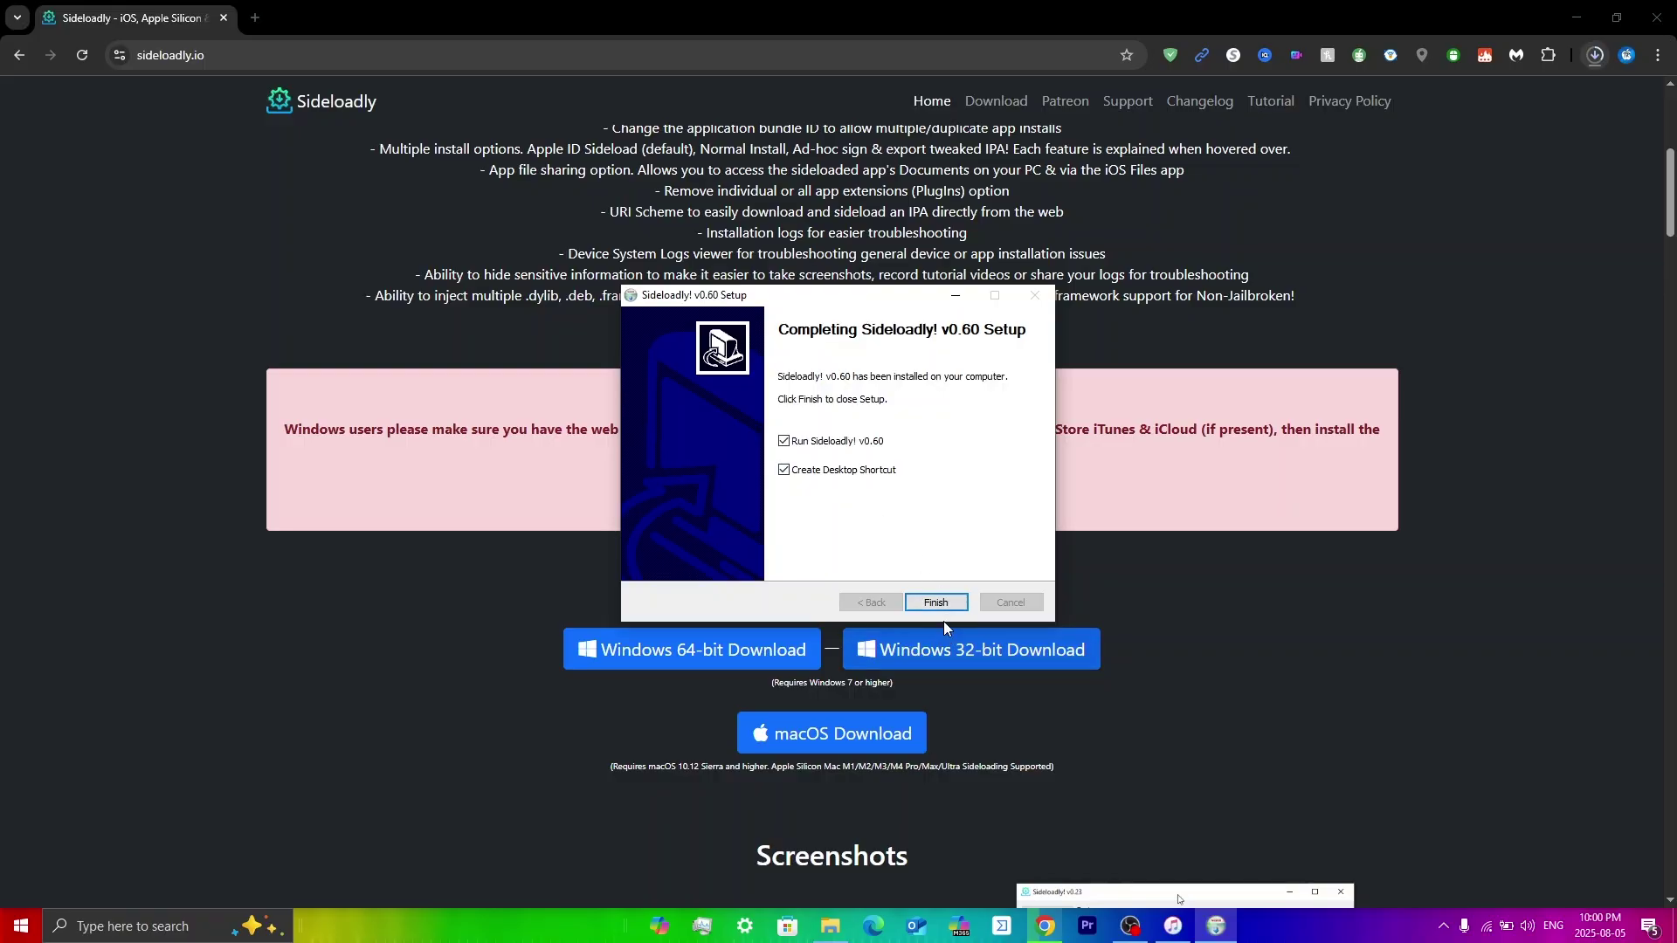
pyautogui.click(935, 602)
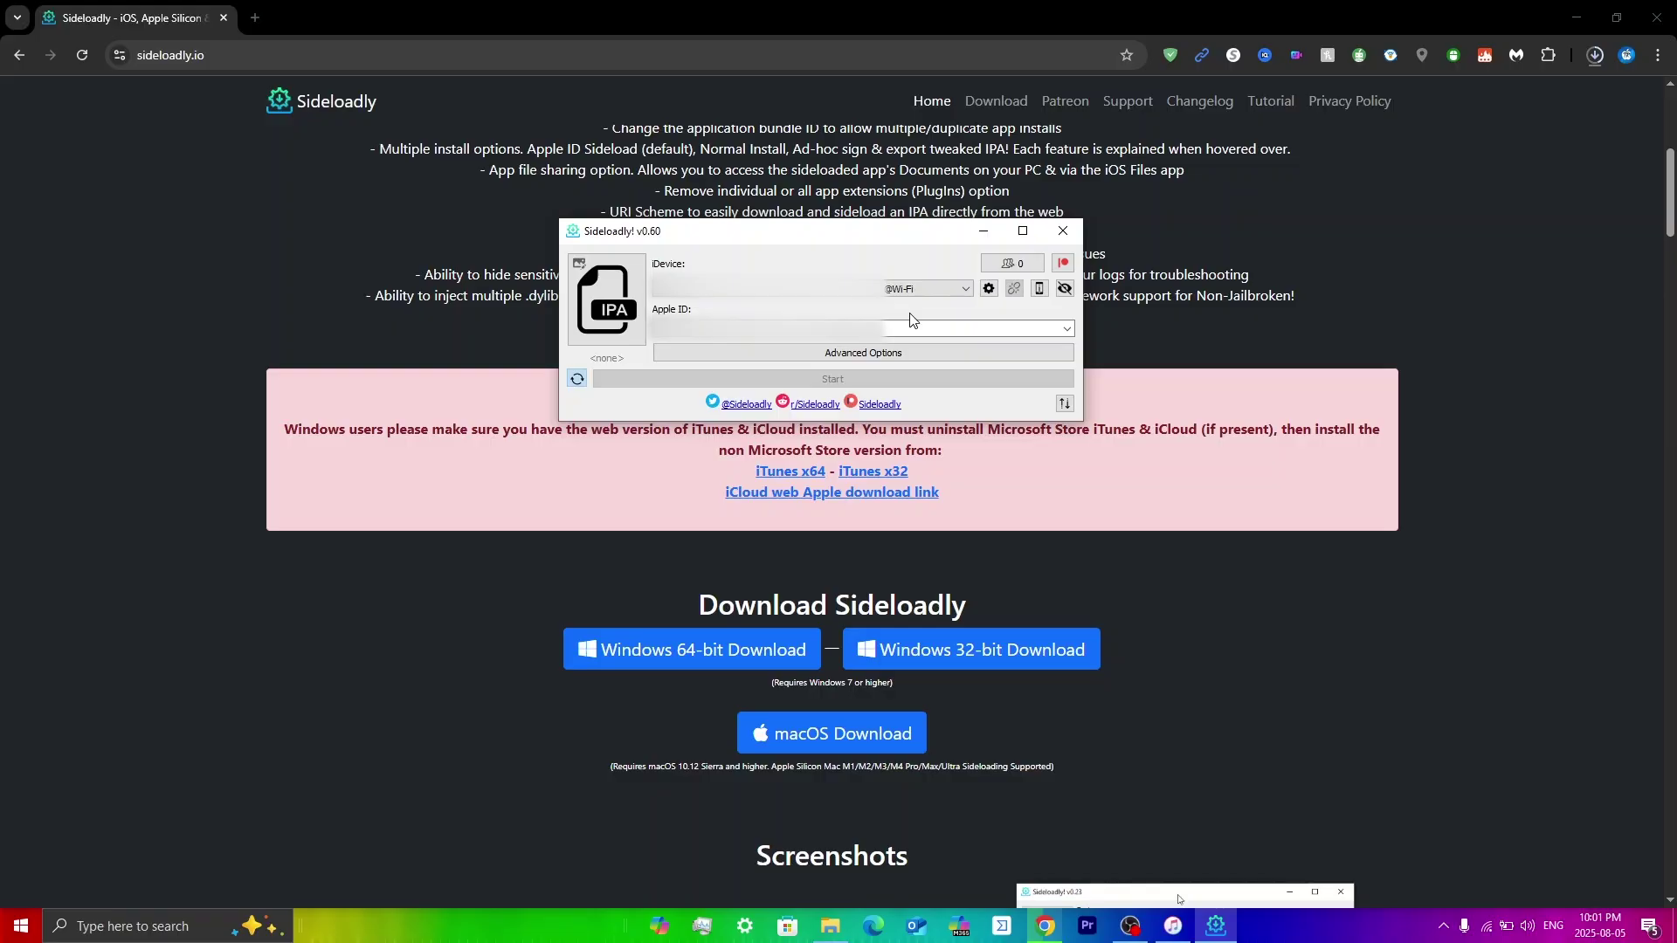
pyautogui.click(825, 294)
pyautogui.click(840, 299)
pyautogui.click(959, 291)
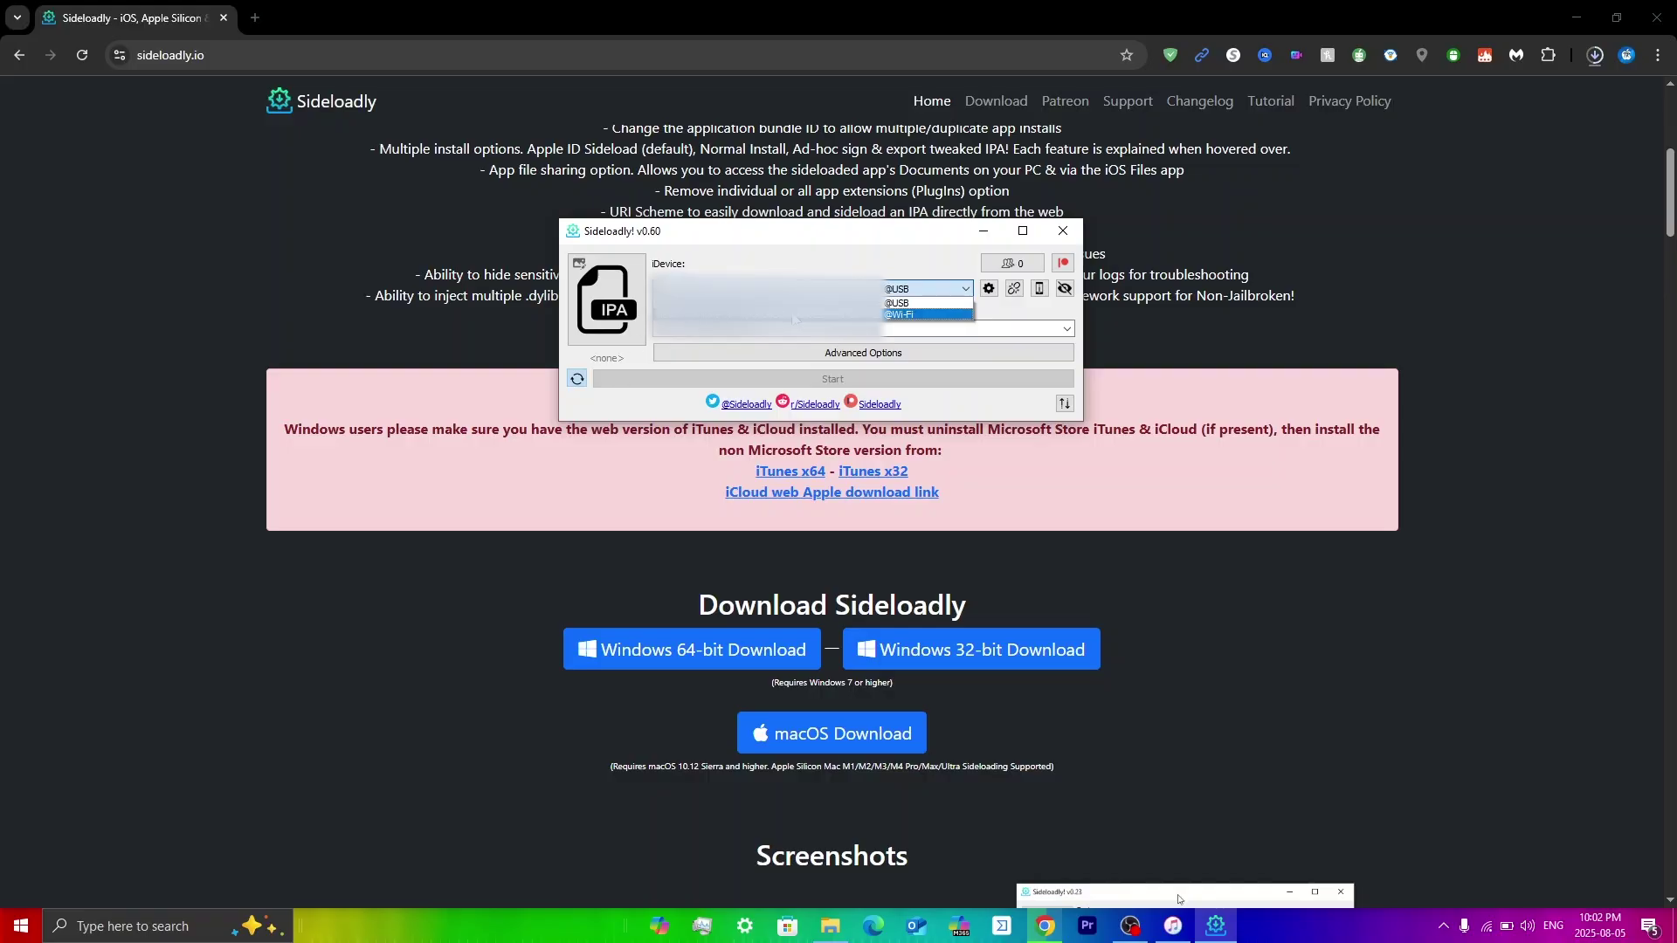
pyautogui.press('Return')
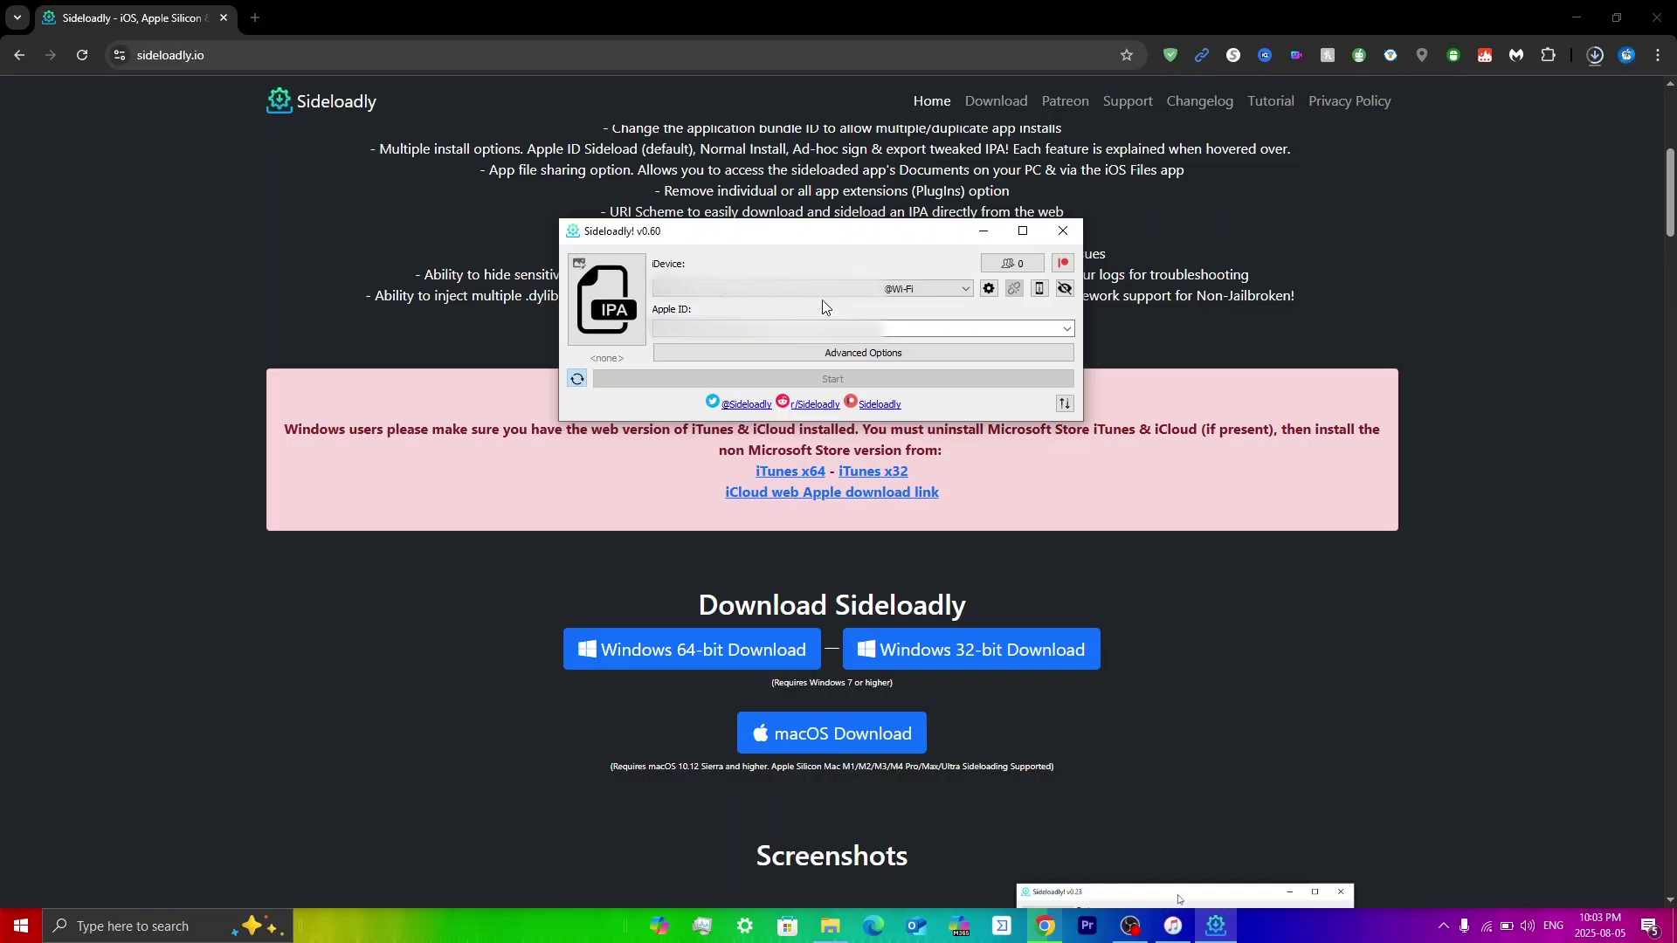
# Enable AutoRefresh next to the Start button
pyautogui.click(575, 382)
# Load OldOS (1).ipa from Downloads as the IPA and reveal the log panel
pyautogui.click(634, 342)
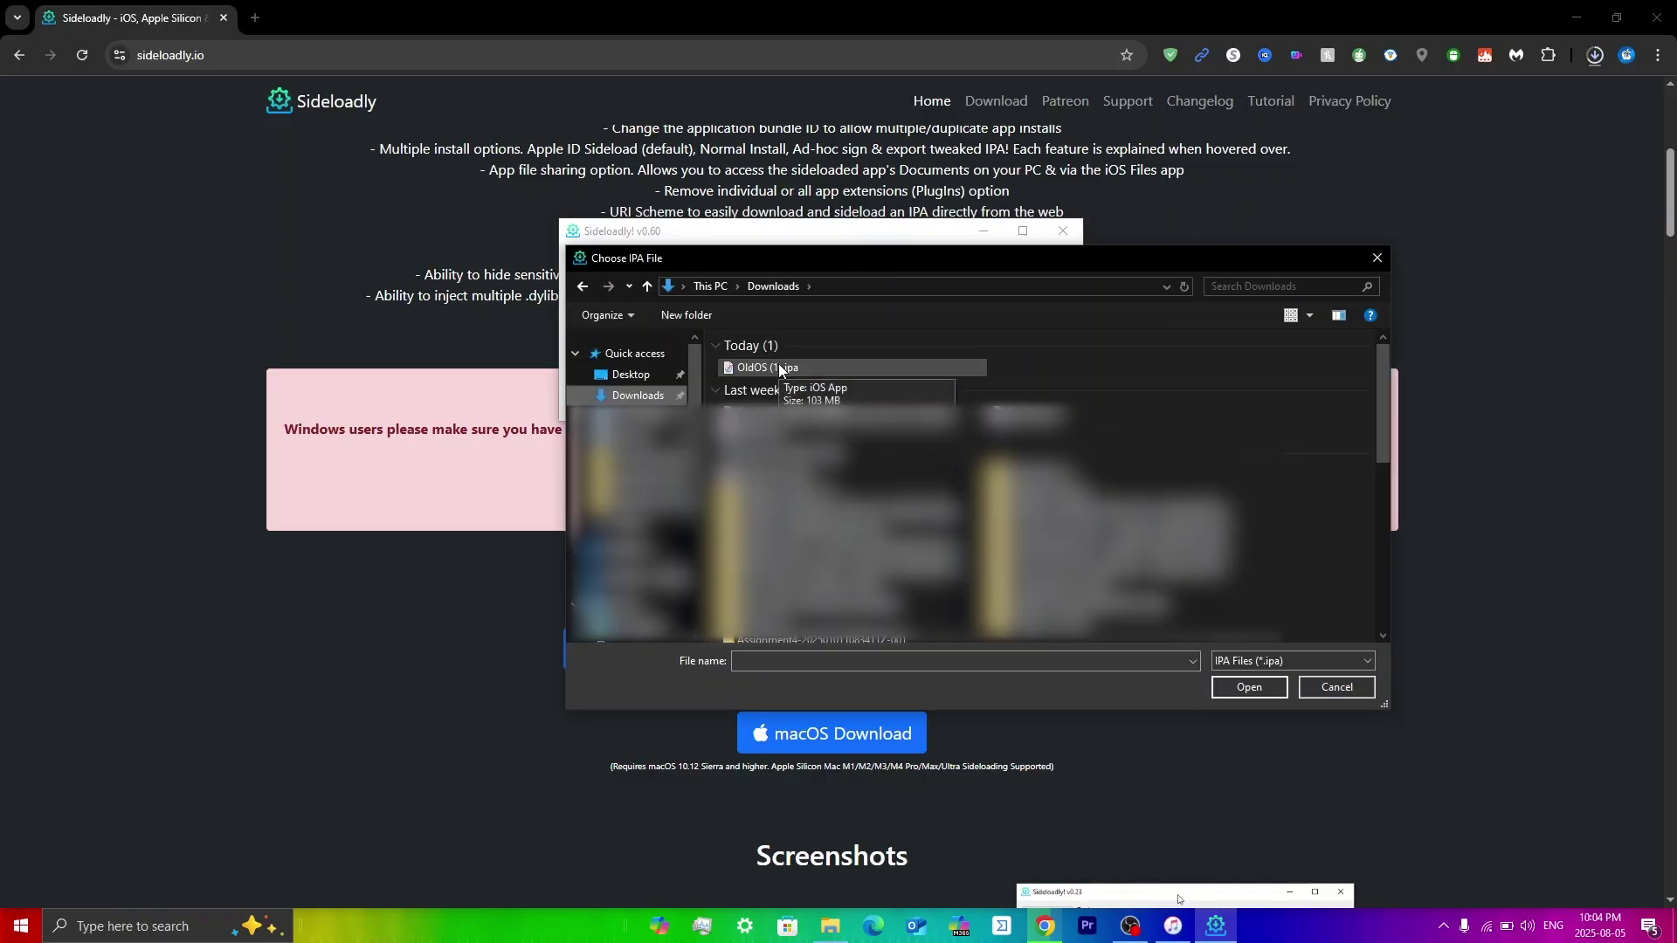
pyautogui.doubleClick(780, 368)
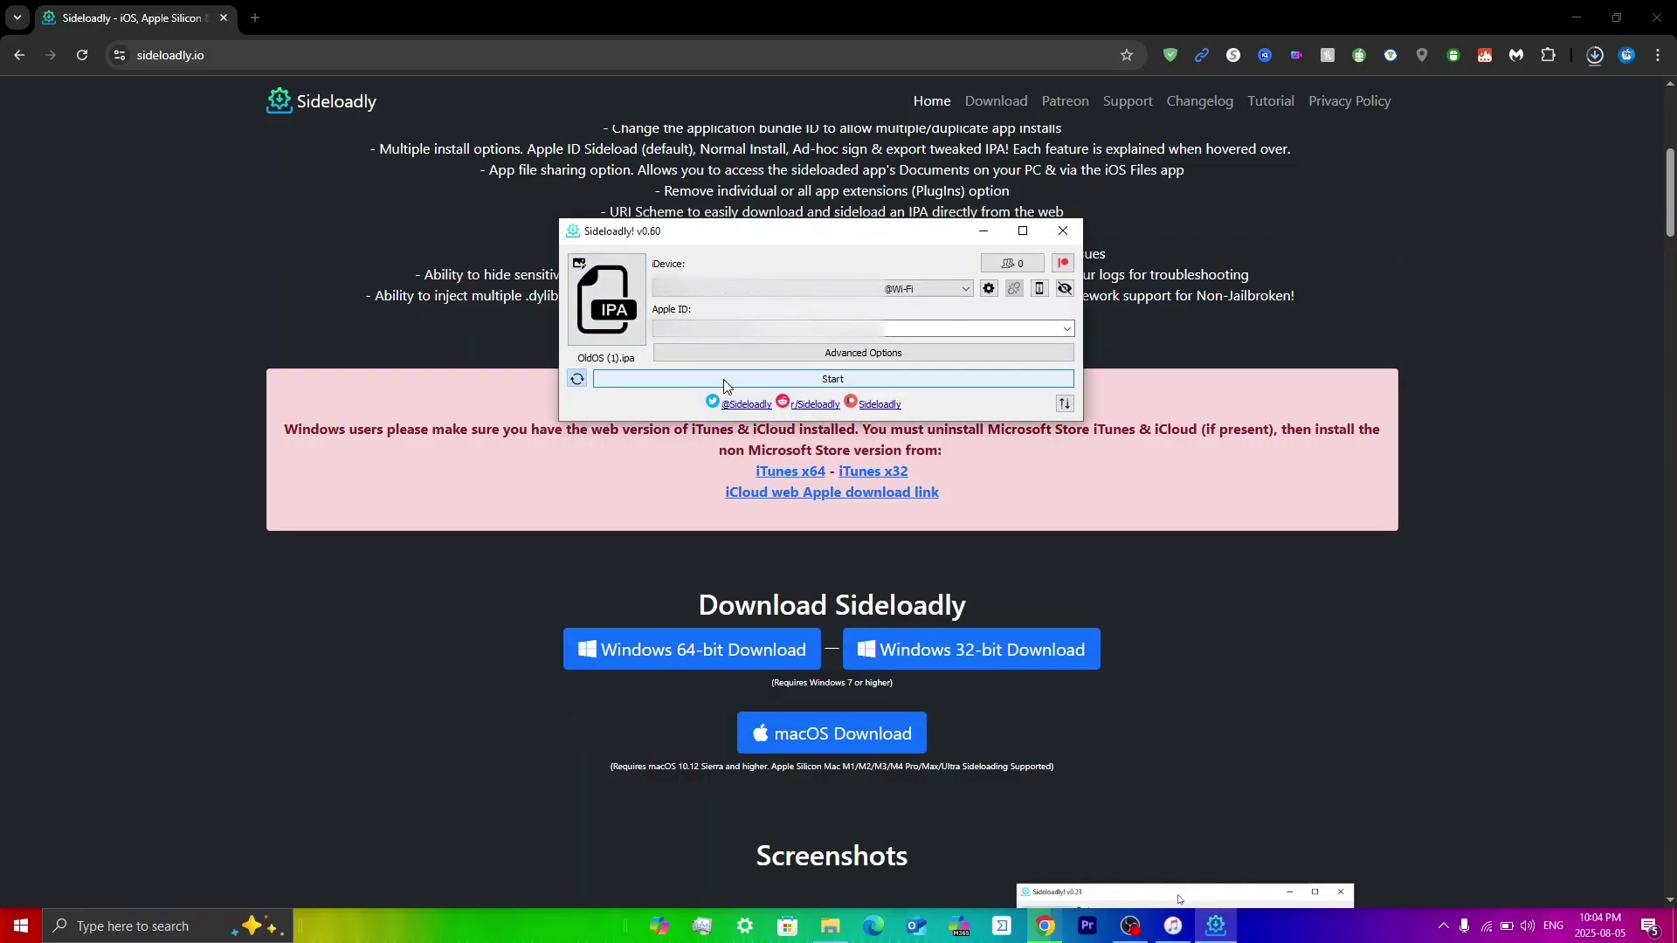
pyautogui.click(1065, 405)
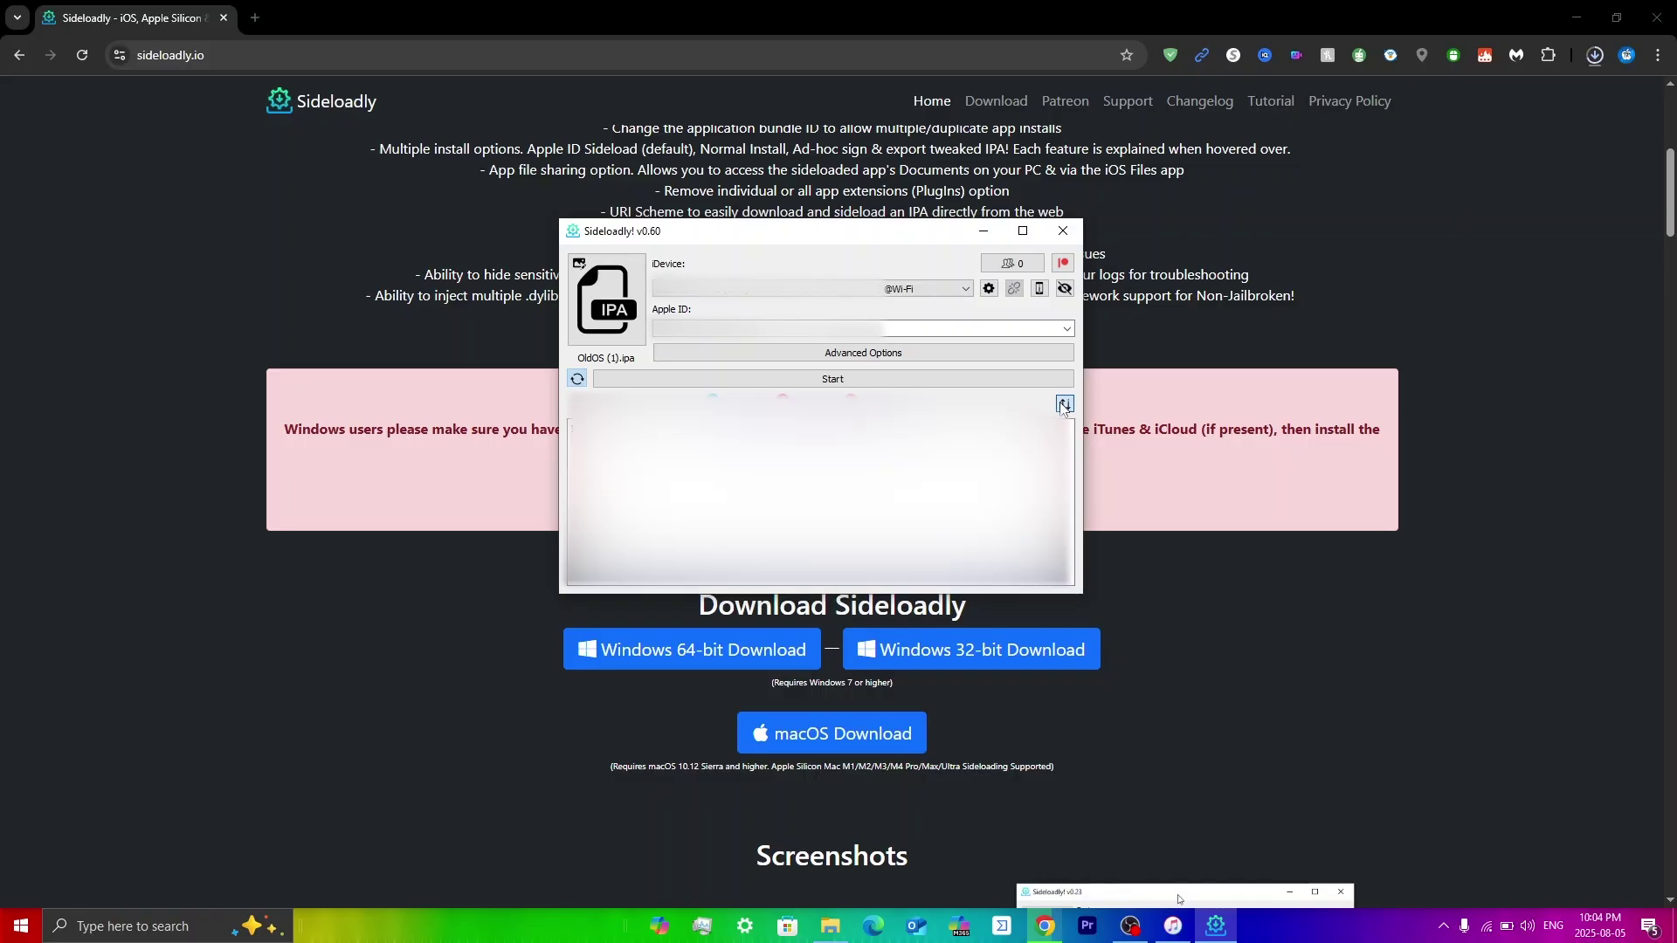
# Start sideloading OldOS (1).ipa to the iPhone over Wi-Fi until it reaches 100%
pyautogui.click(974, 379)
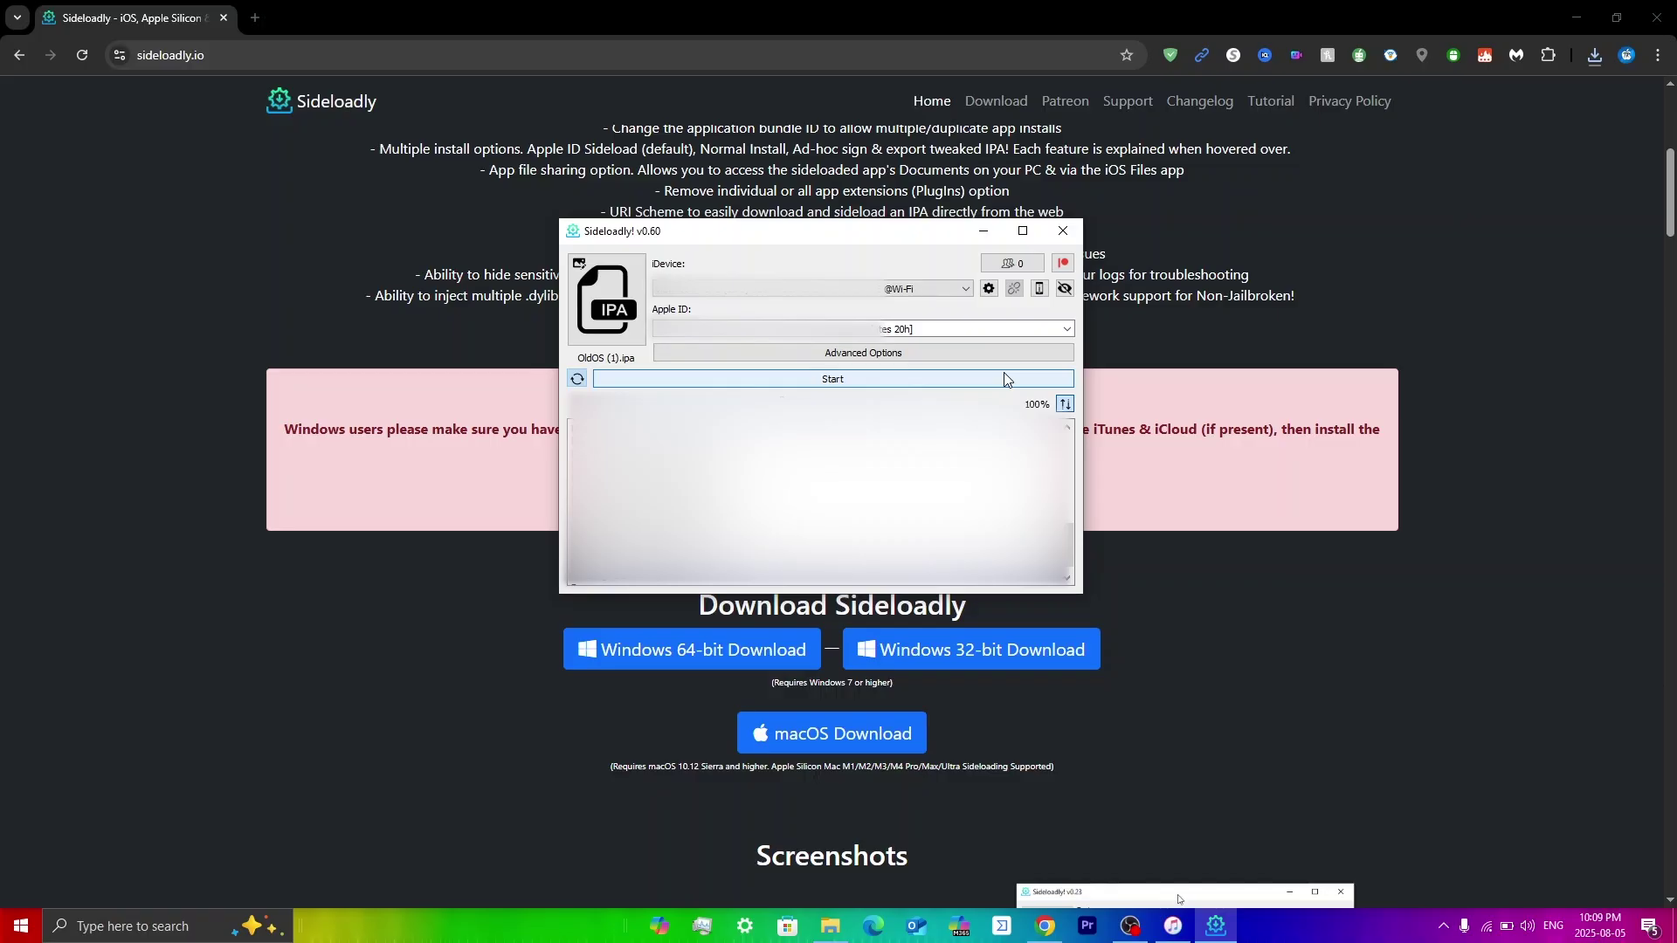
pyautogui.click(1004, 378)
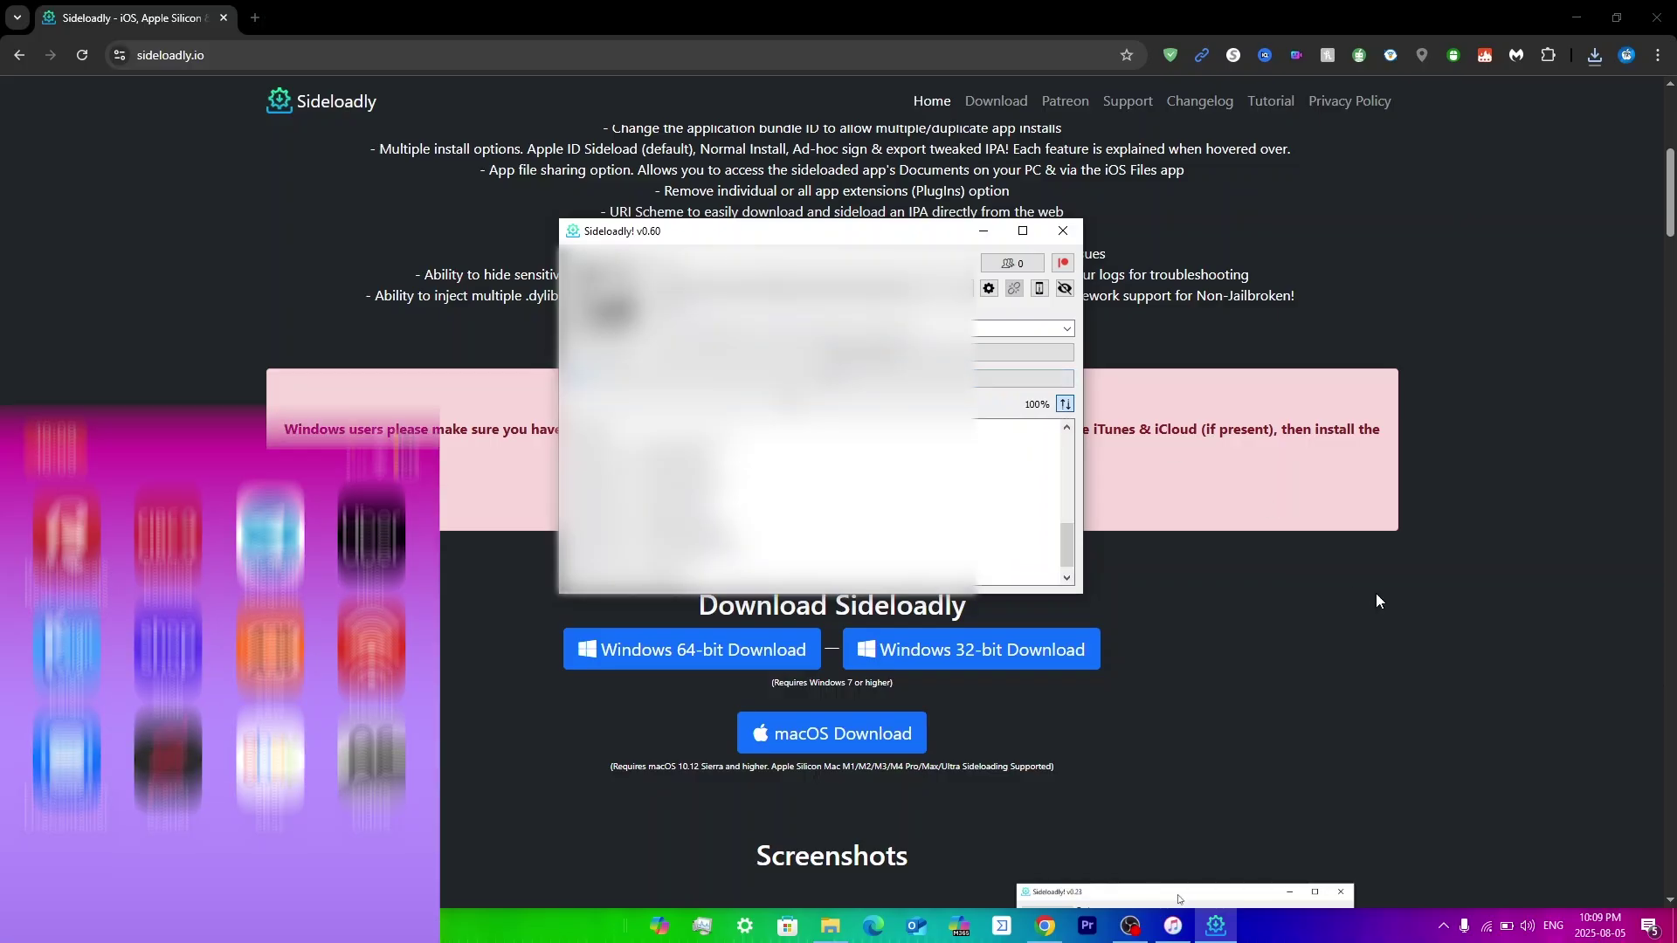